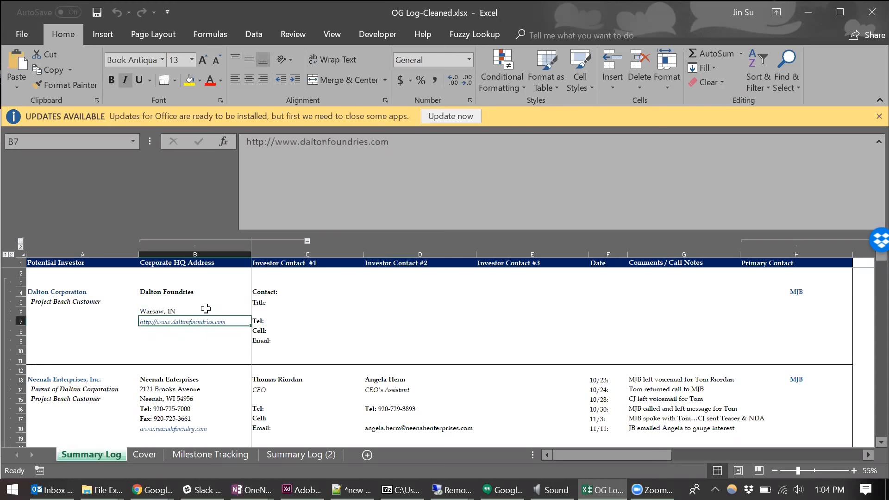
- Examine how the Corporate HQ Address entries for Dalton Foundries and Neenah Enterprises are laid out across separate rows
key("Down")
key("Down")
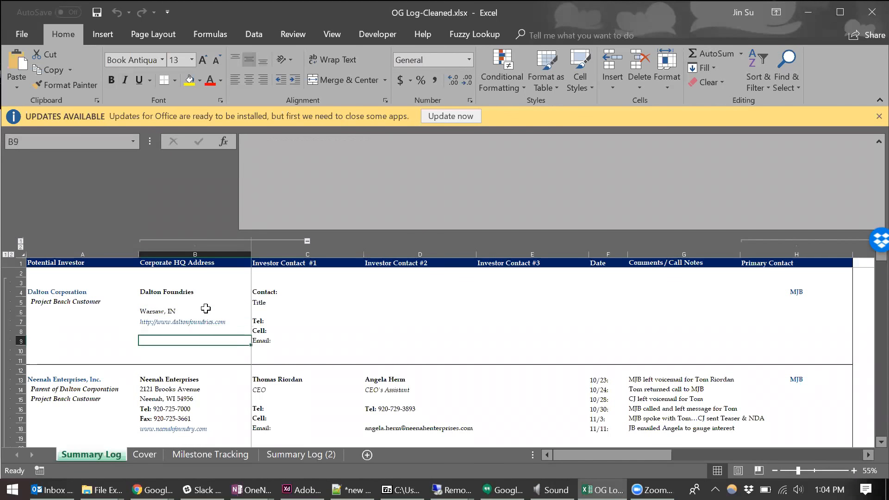
key("Down")
key("Down")
key("Down")
key("Down")
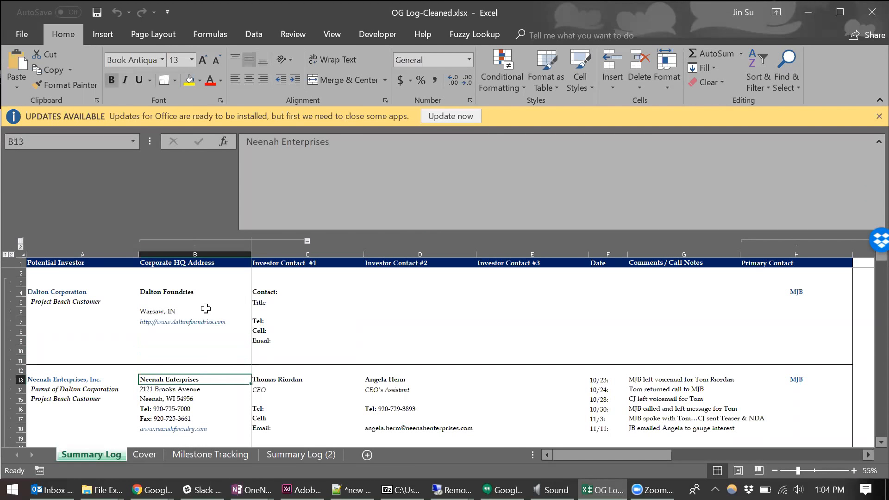
scroll(205, 309, "down", 1)
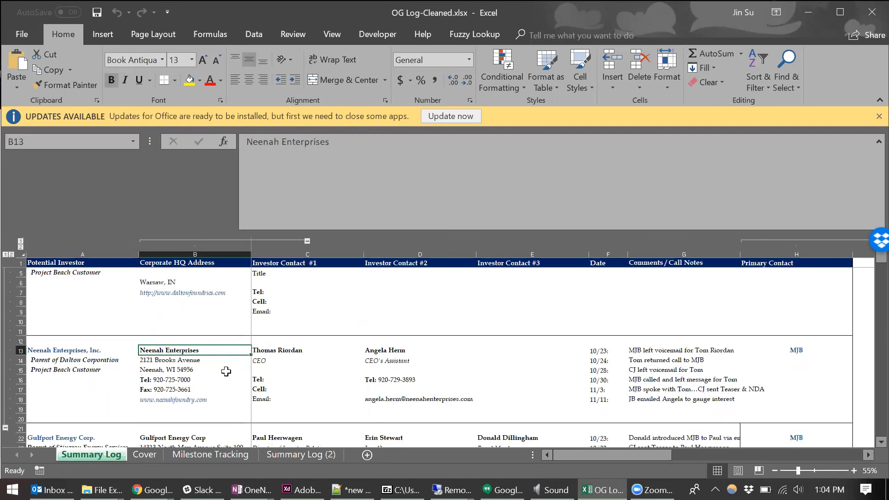
left_click(218, 361)
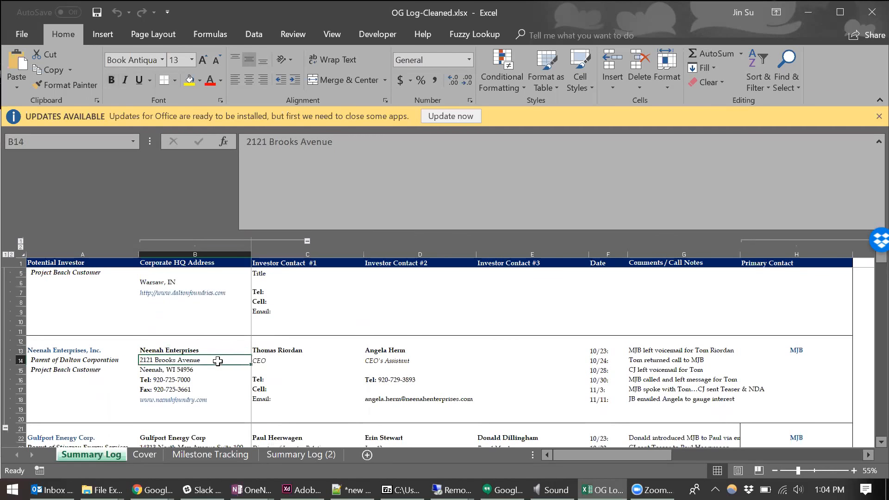
key("Up")
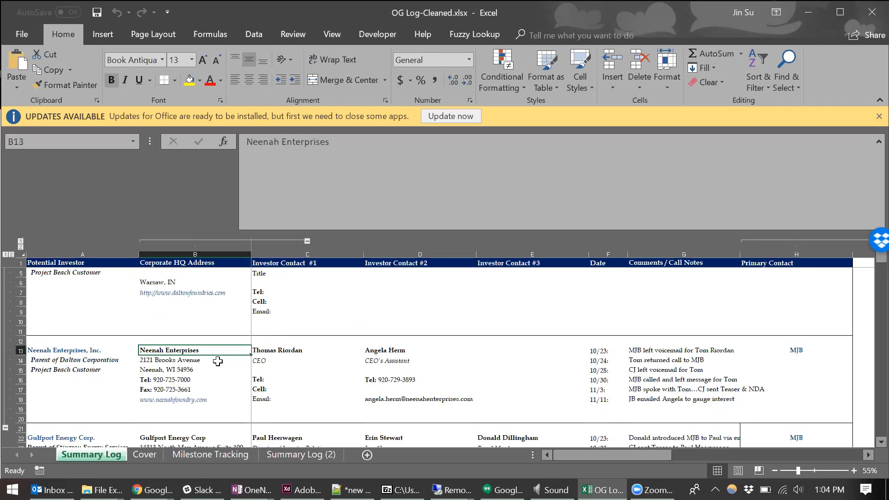
key("Down")
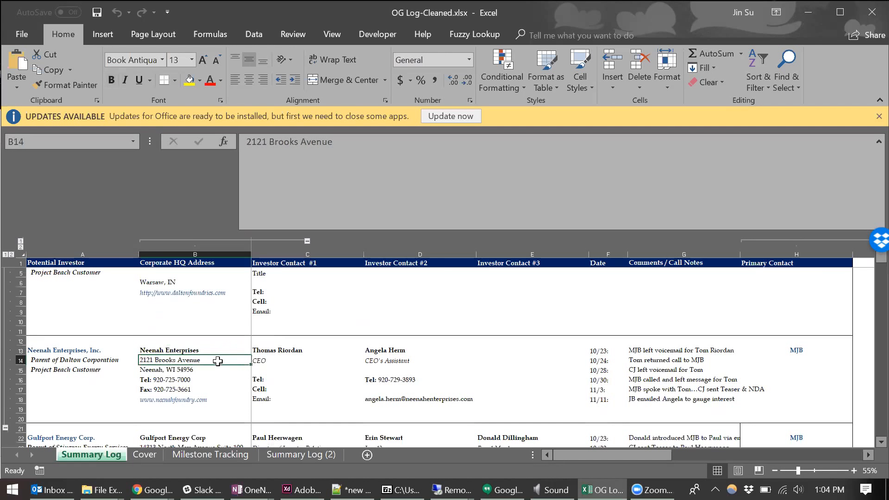
key("Down")
key("Down")
key("Down")
key("Down")
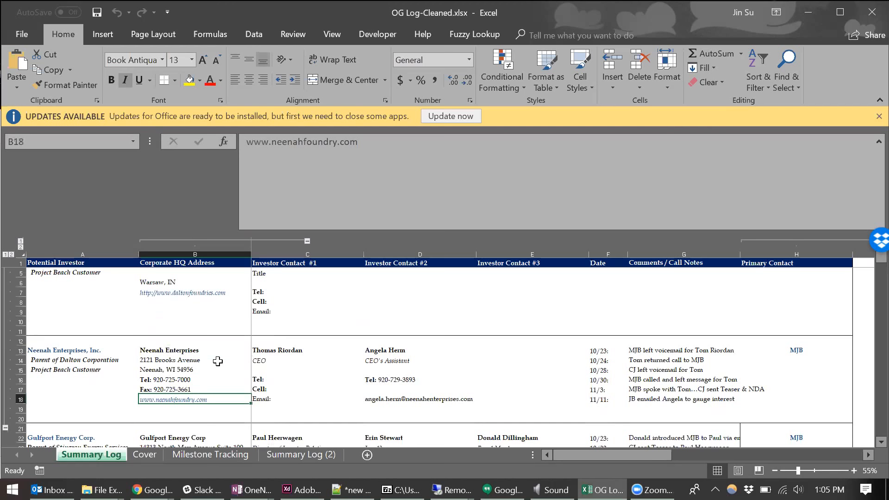
left_click_drag(194, 350, 211, 399)
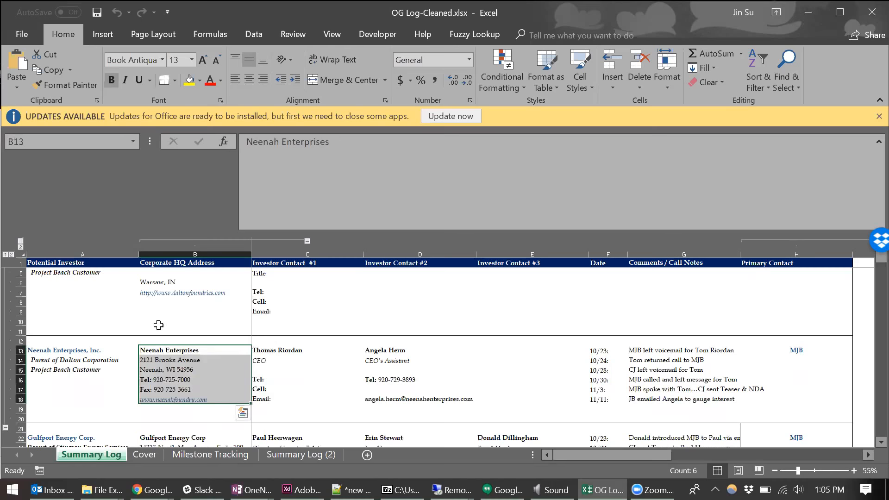
left_click(73, 320)
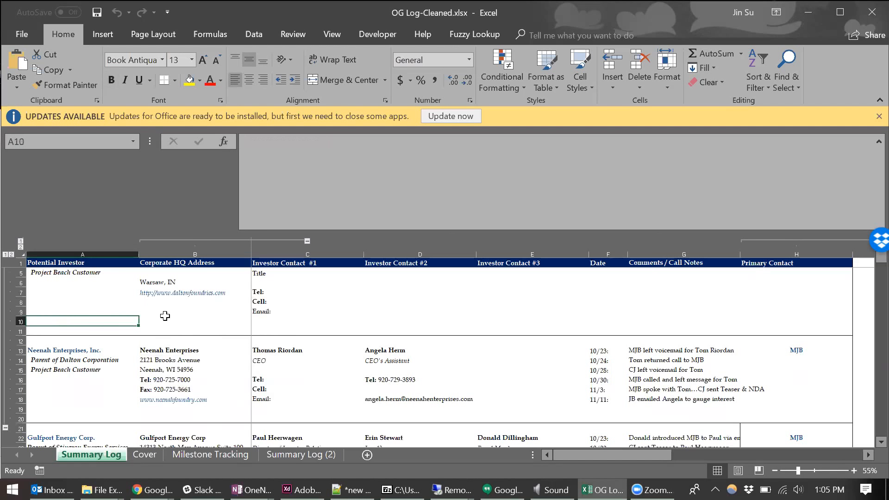
- Examine the Dalton Corporation and Neenah Enterprises records and the separator rows 10 to 12 between them across columns A to H
scroll(164, 316, "up", 1)
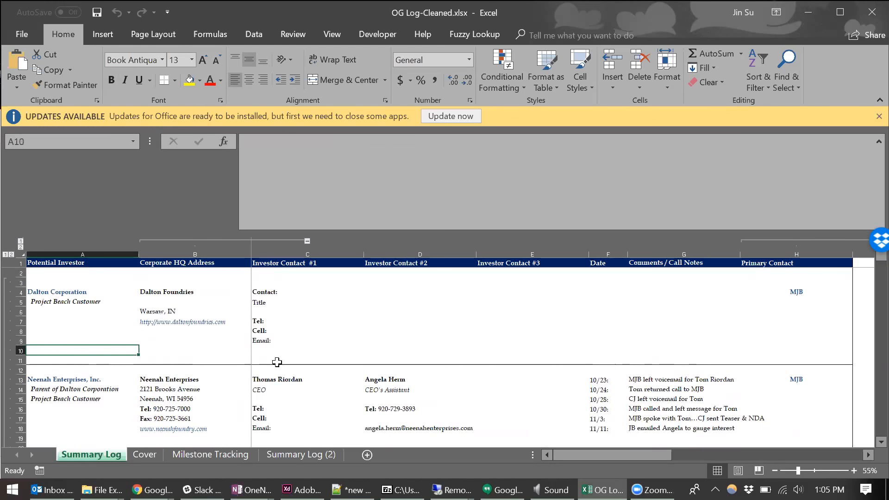
left_click(57, 293)
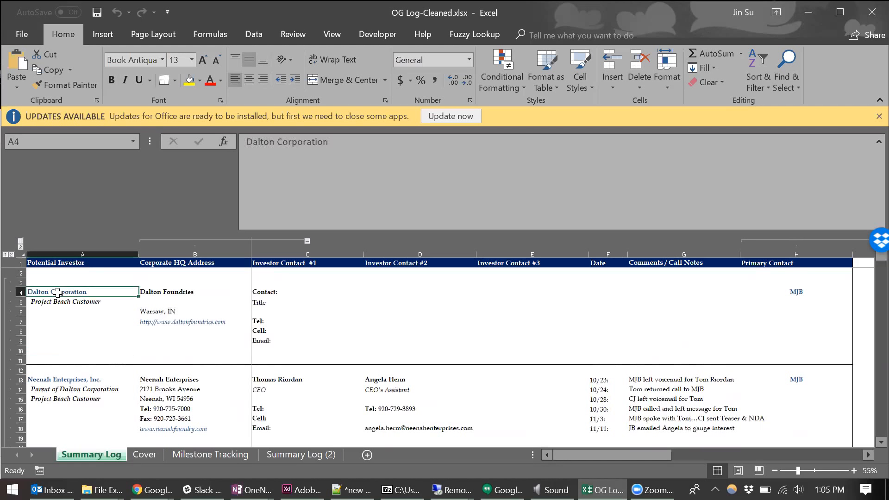
left_click(77, 380)
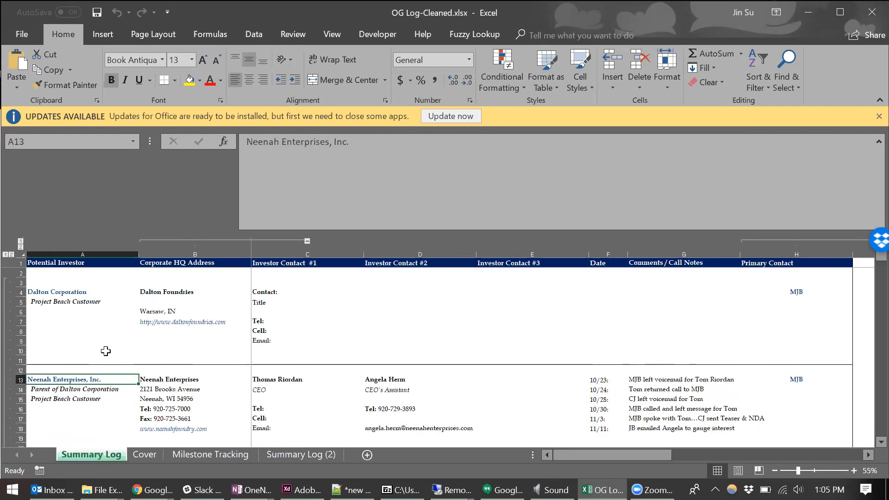
left_click_drag(31, 361, 830, 369)
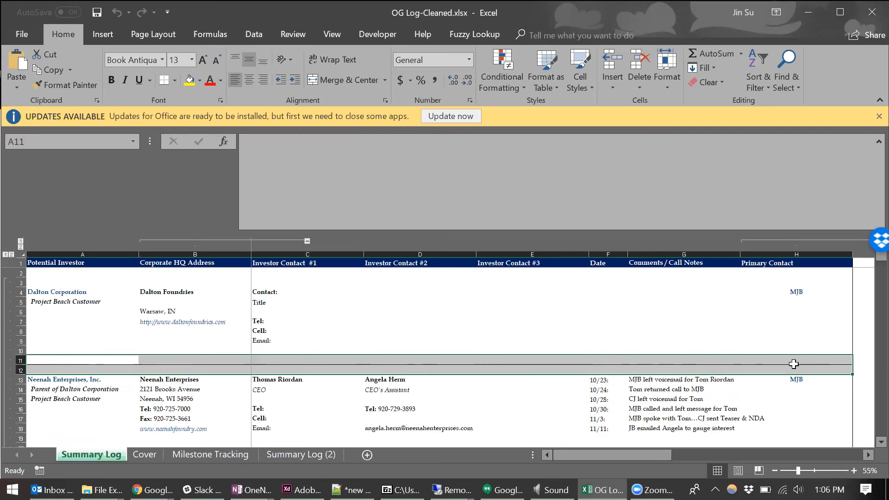
left_click_drag(802, 370, 87, 363)
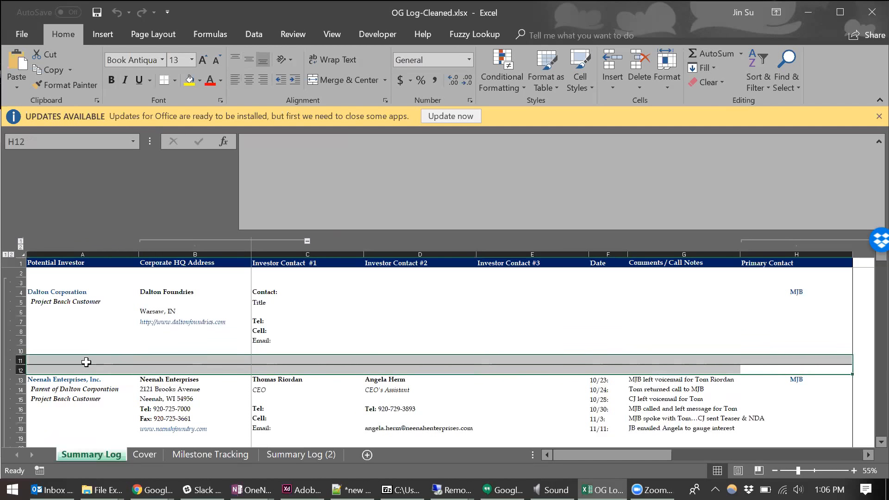
left_click(814, 369)
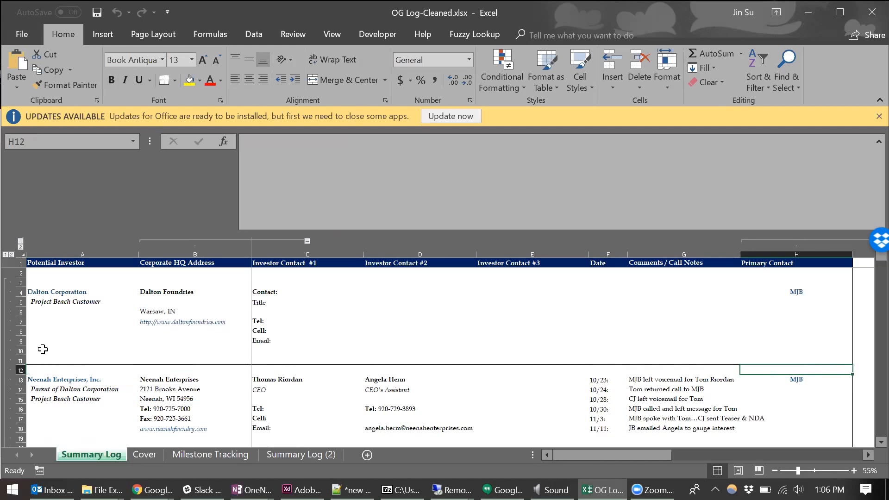
left_click_drag(43, 349, 794, 369)
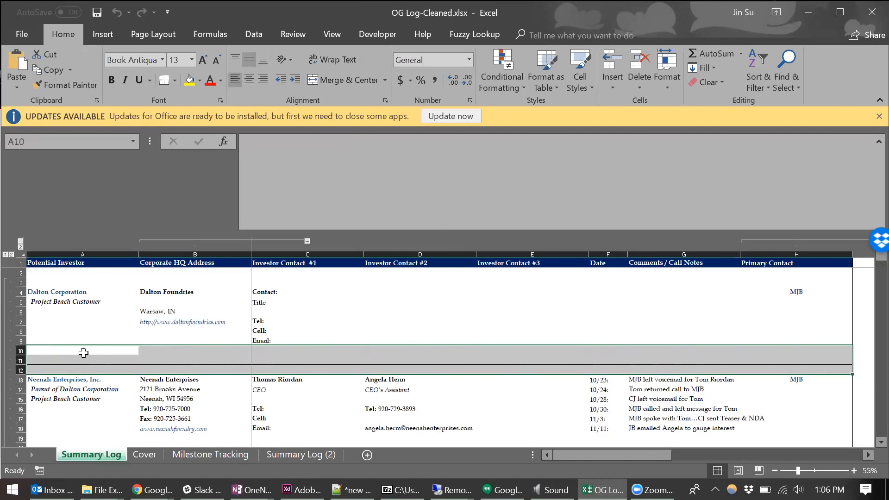
- Examine the empty rows separating the other investor records further down the Summary Log sheet
scroll(512, 346, "down", 2)
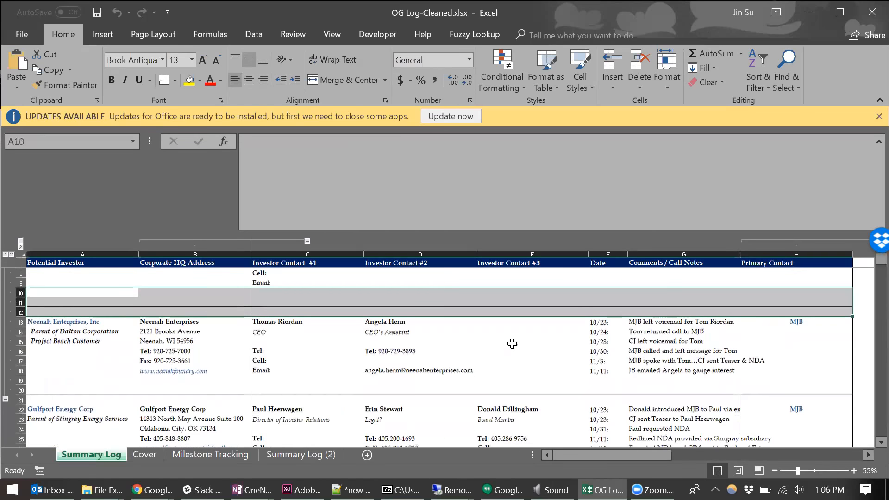
left_click_drag(62, 380, 797, 399)
scroll(648, 378, "down", 3)
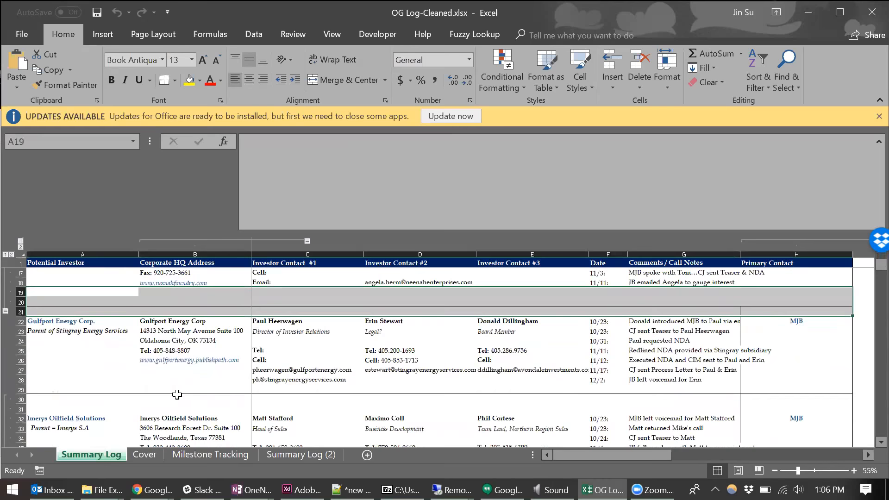
left_click_drag(69, 387, 764, 403)
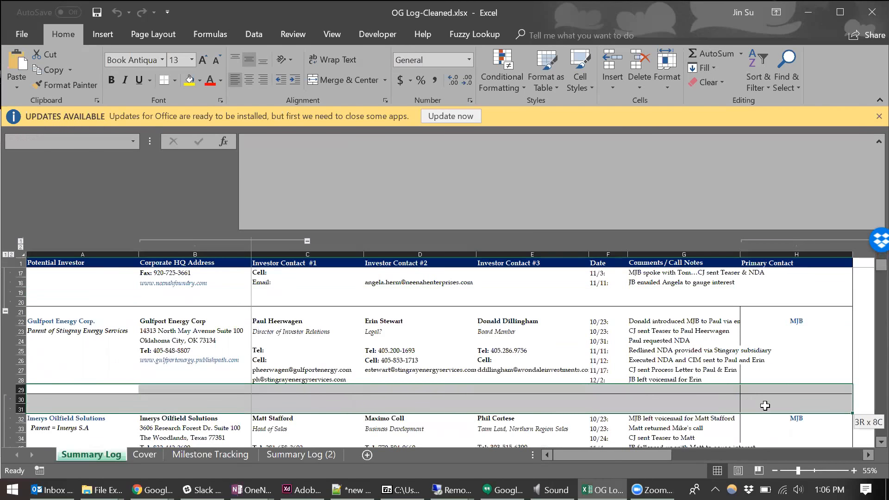
left_click_drag(104, 392, 803, 392)
scroll(505, 378, "down", 4)
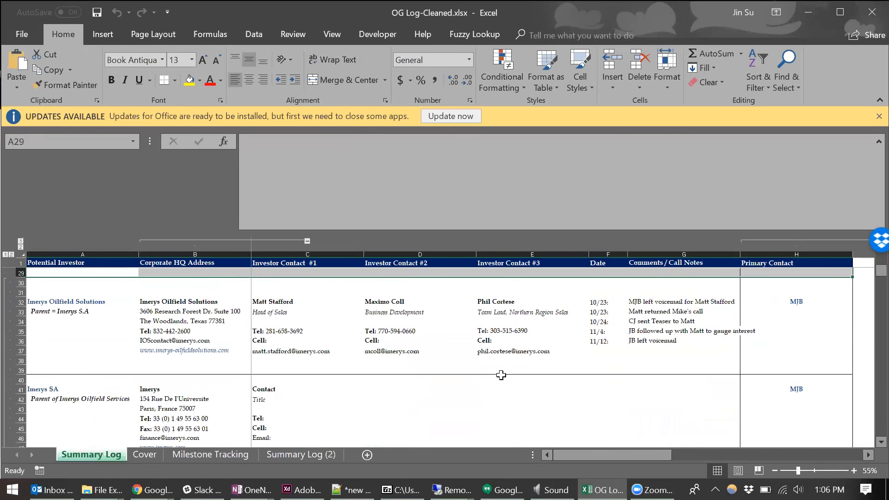
scroll(491, 346, "down", 5)
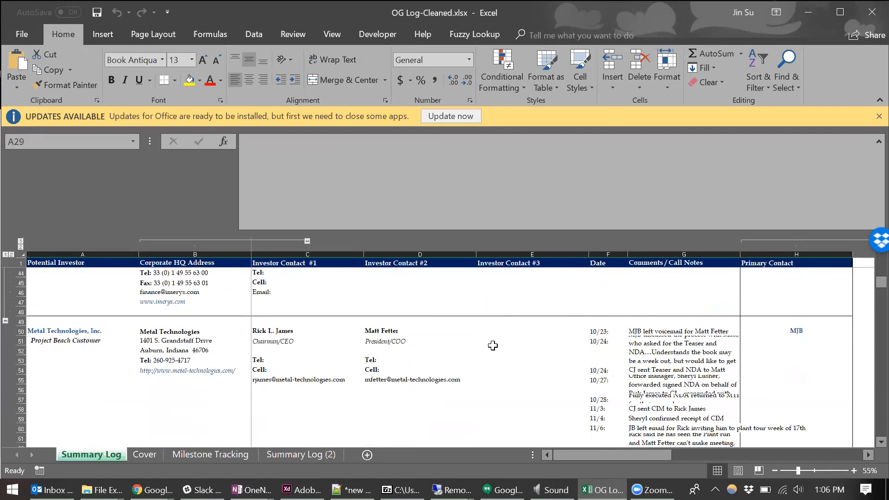
scroll(493, 345, "down", 7)
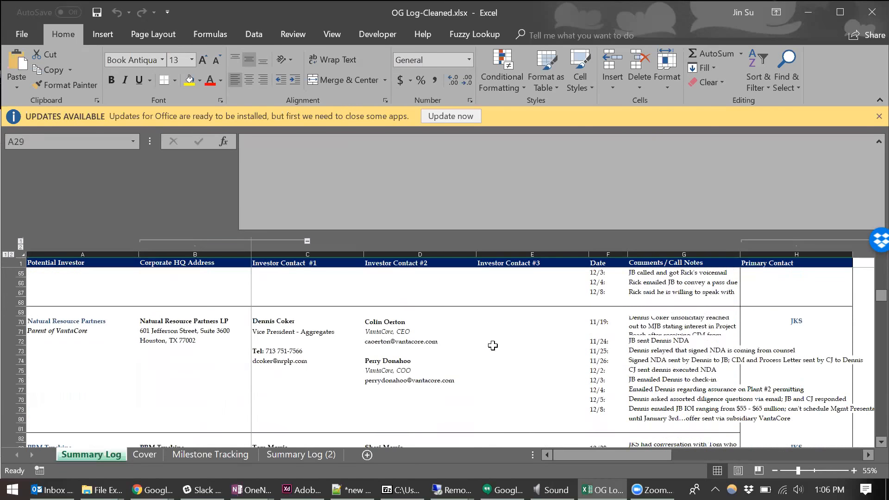
scroll(492, 345, "down", 4)
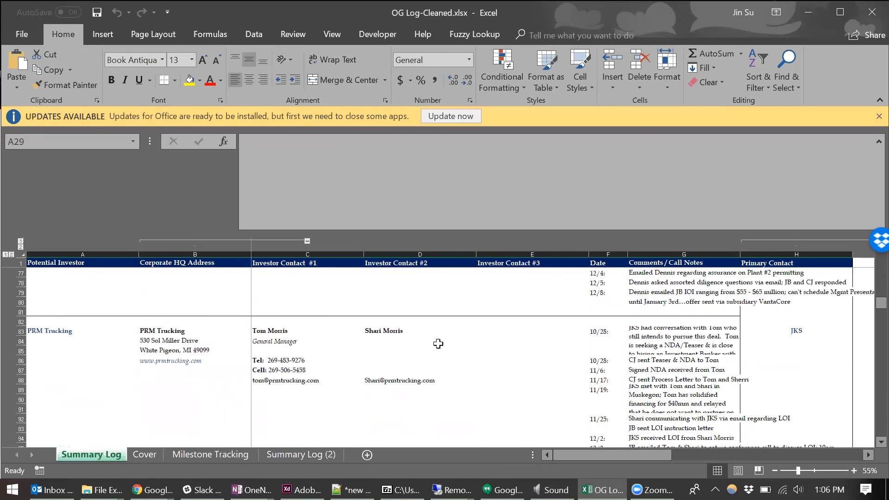
scroll(401, 324, "down", 2)
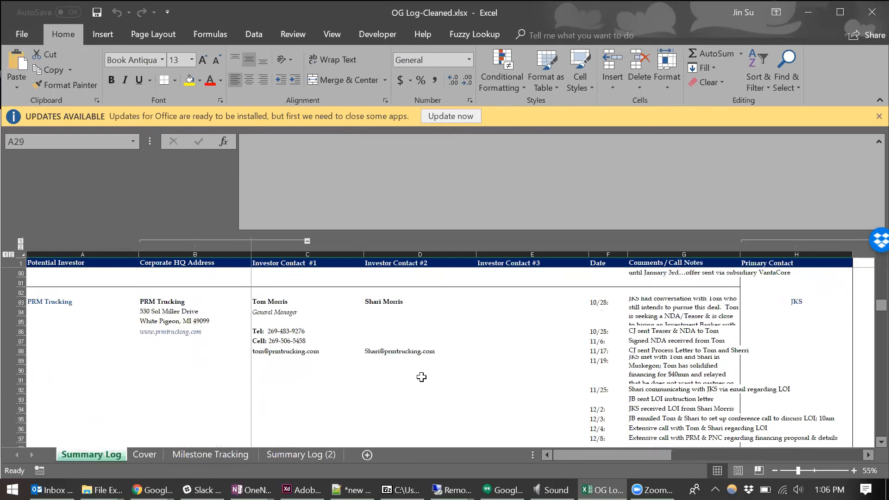
scroll(421, 377, "down", 2)
scroll(422, 377, "up", 20)
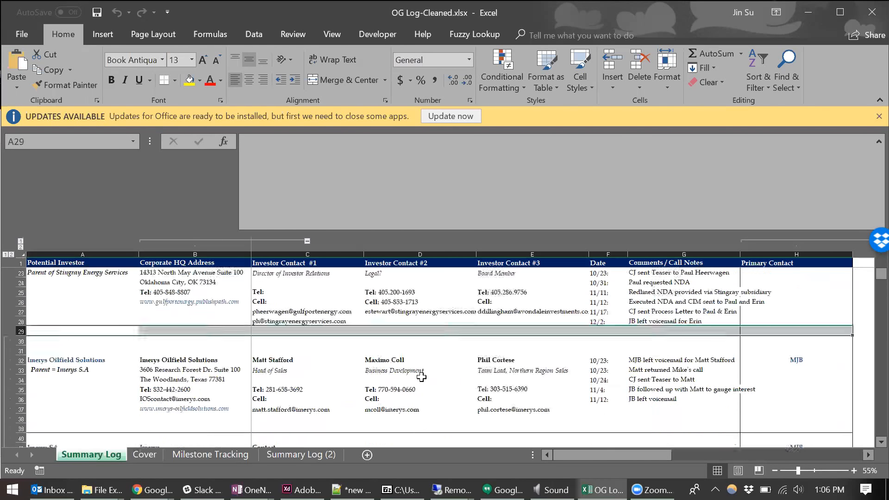
left_click(361, 325)
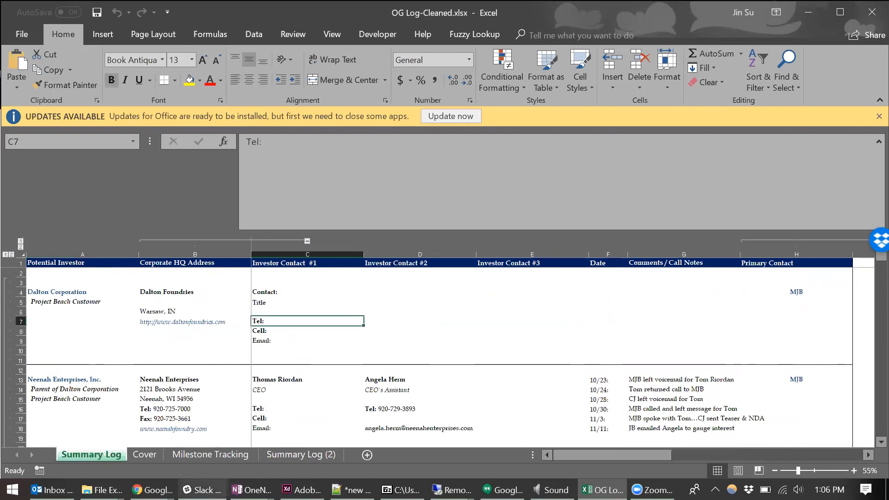
- Switch to the Universal Parser in Chrome, upload the OG Log-Cleaned file from the Combine folder, and enable combining blocks of data separated by empty rows
mouse_move(152, 489)
left_click(352, 431)
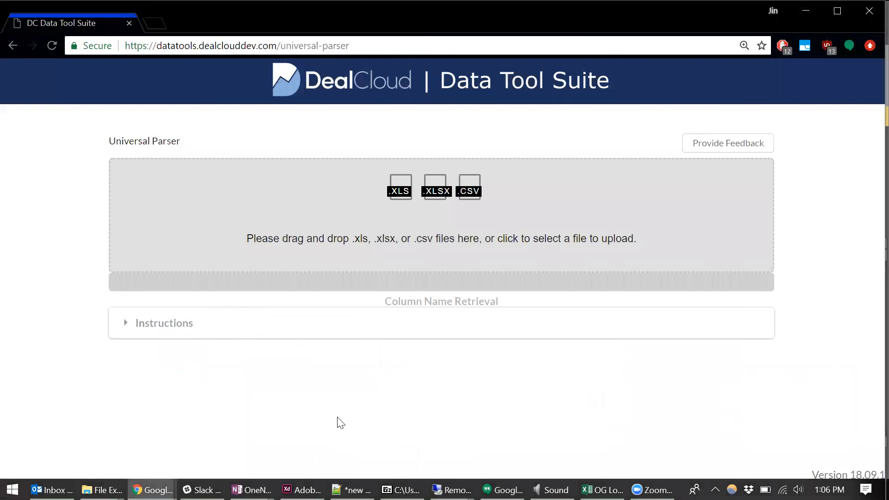
left_click(298, 239)
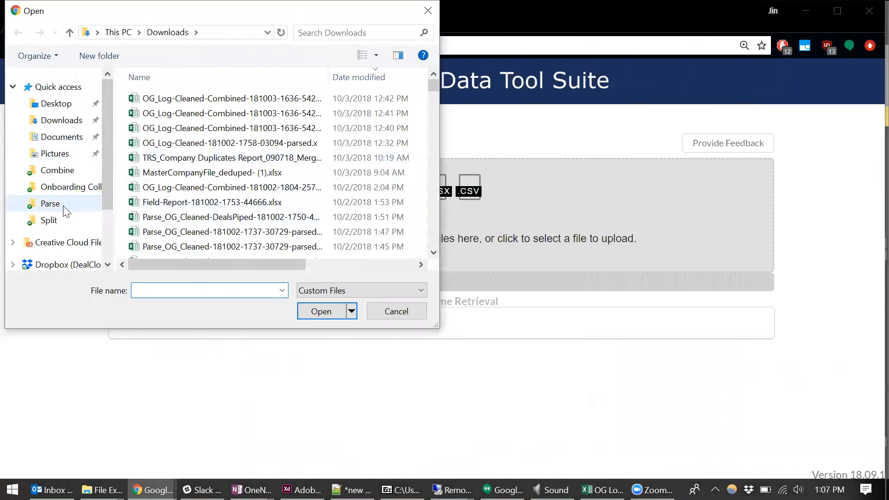
left_click(61, 171)
double_click(268, 113)
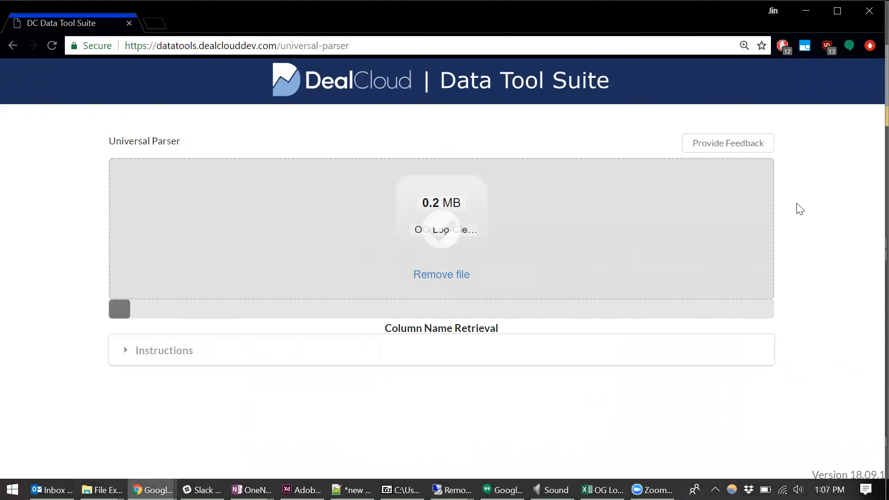
scroll(800, 209, "down", 5)
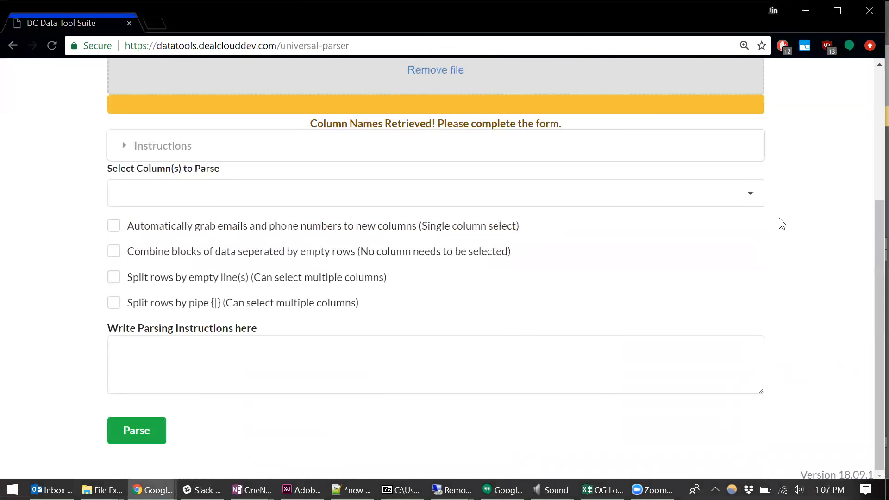
left_click(429, 256)
- Switch to the OG Log-Cleaned workbook in Excel and review columns A to H and the empty row 10 ending the first record
left_click(602, 490)
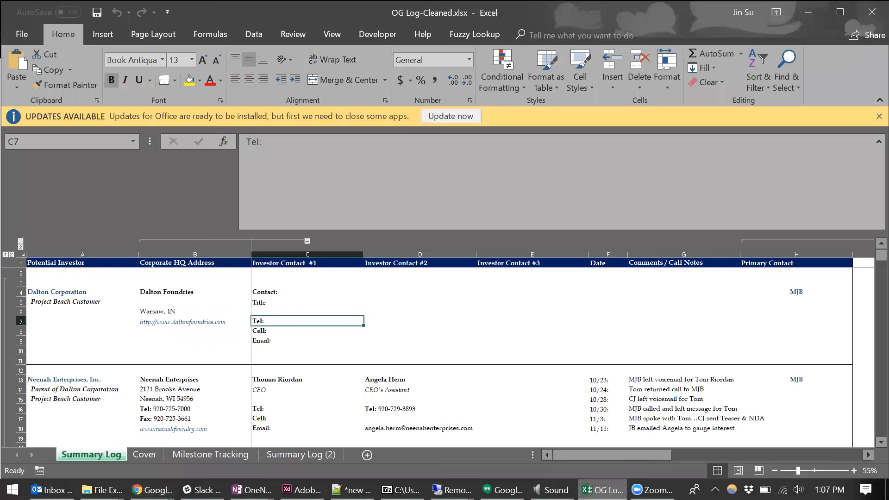
left_click_drag(83, 255, 817, 244)
left_click_drag(37, 351, 771, 349)
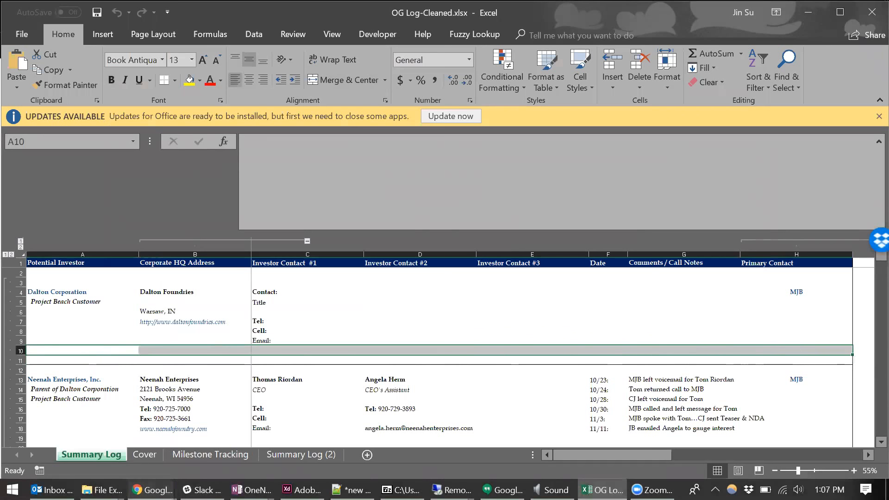
- Switch back to the Universal Parser in Chrome and parse the uploaded file
mouse_move(152, 489)
left_click(409, 442)
left_click(138, 432)
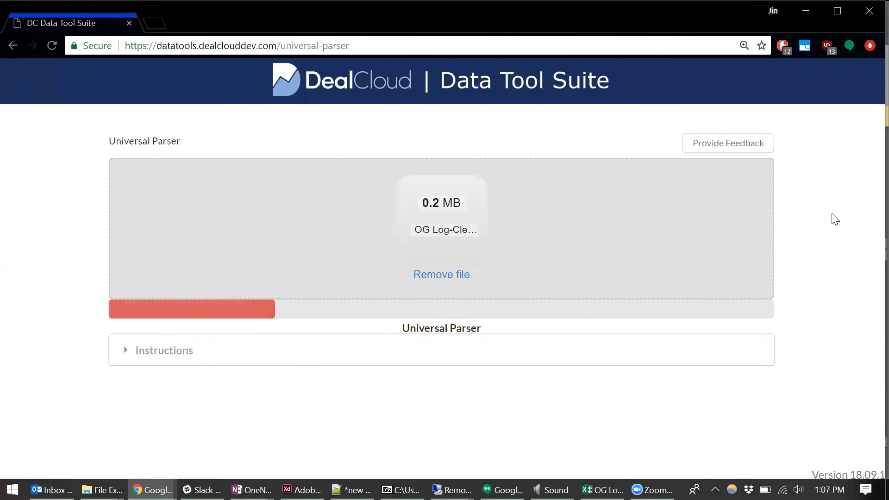
- Download the parsed workbook and open it in Excel
left_click(752, 350)
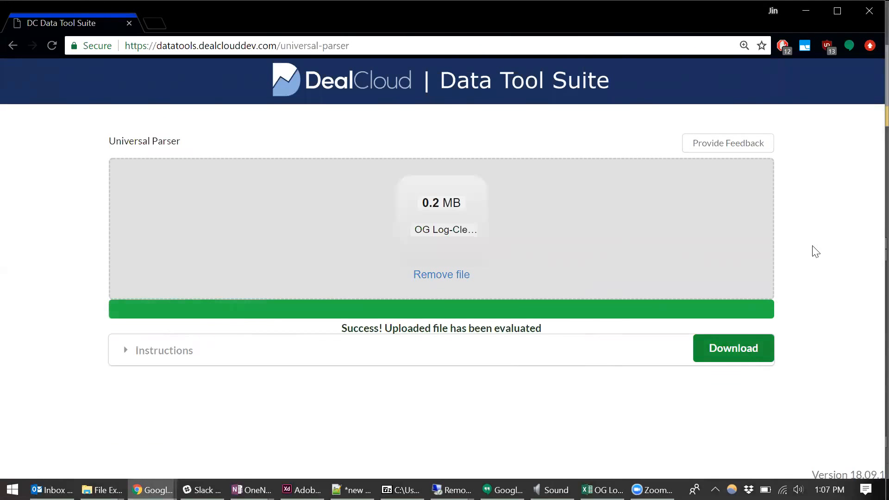
left_click(72, 461)
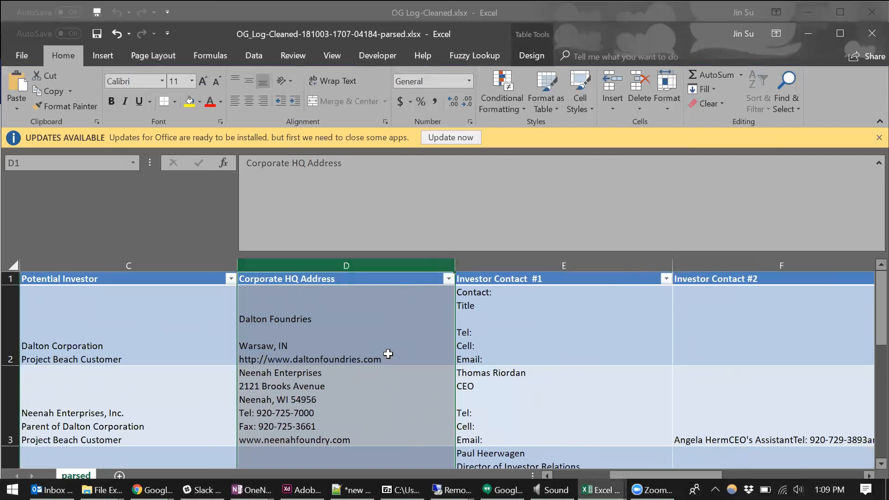
- Arrange the parsed workbook and the OG Log-Cleaned workbook side by side
left_click(359, 345)
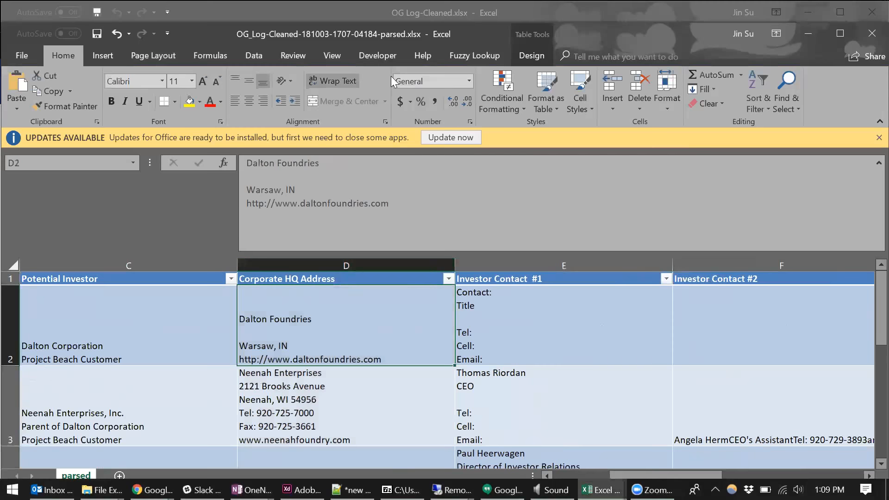
double_click(392, 33)
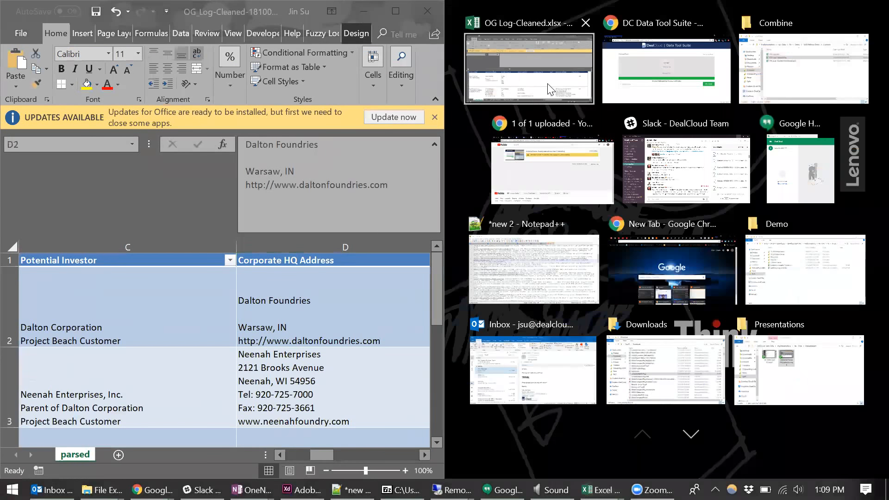
left_click(529, 70)
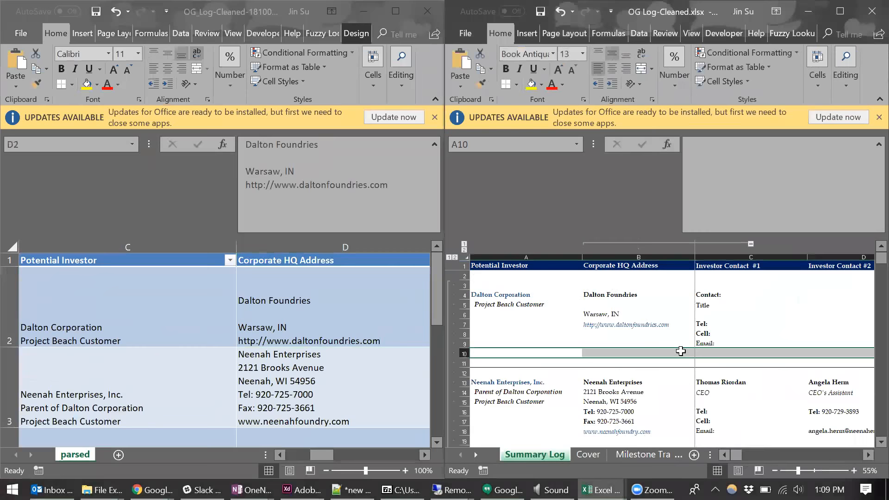
left_click(284, 343)
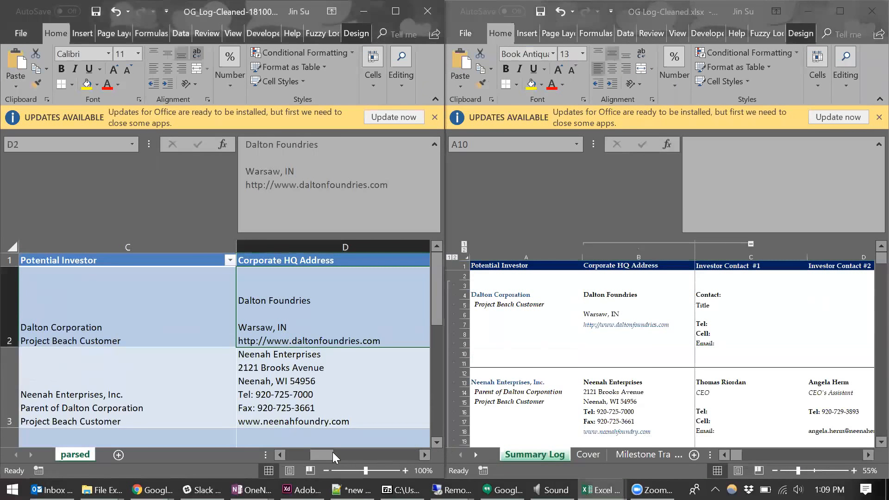
- Compare the Dalton Foundries address block in source cells B4:B7 with the combined cell D2 in the parsed workbook
left_click_drag(332, 452, 345, 452)
left_click(621, 296)
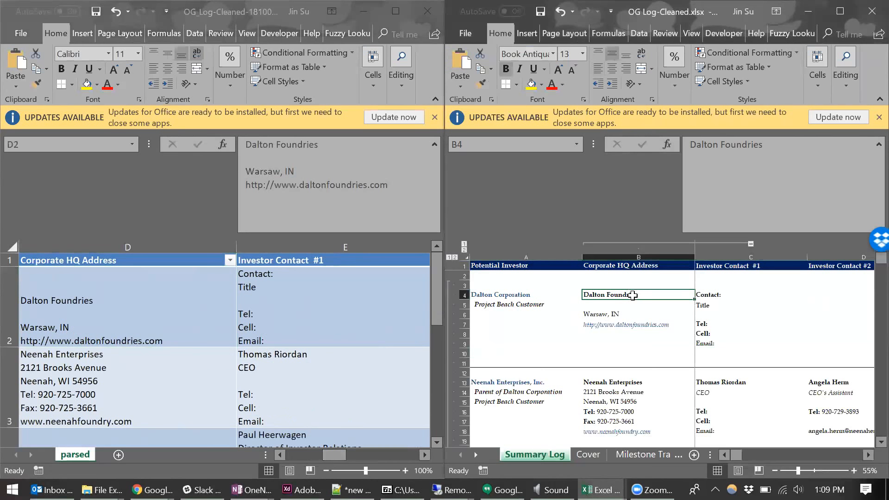
left_click_drag(628, 293, 635, 325)
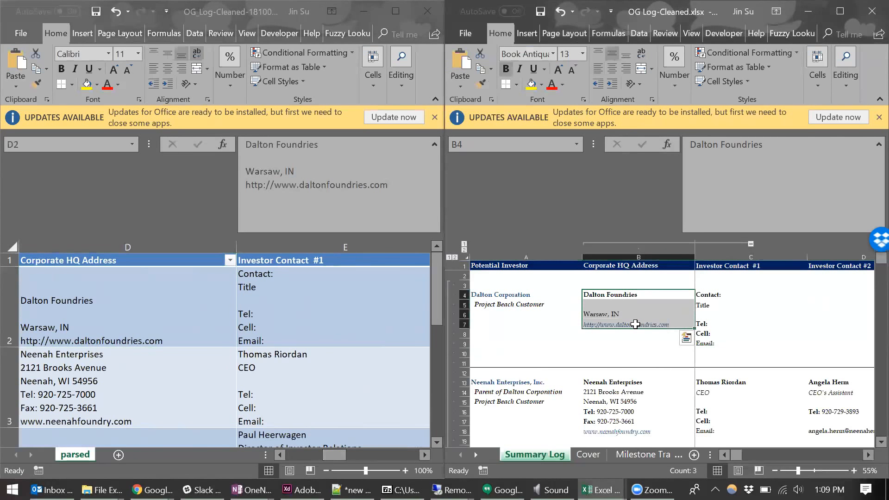
left_click(101, 310)
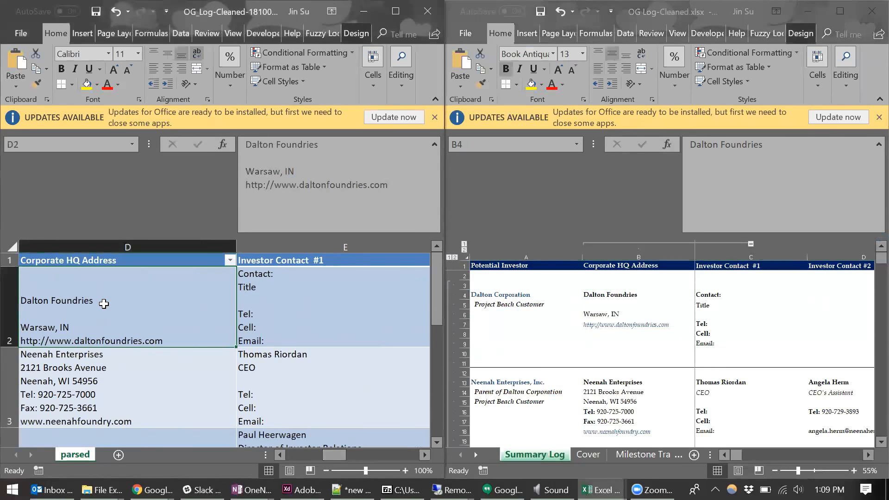
- Compare the Neenah Enterprises address in parsed cell D3 with its separate rows B13:B18 in the source Summary Log
left_click(143, 387)
scroll(142, 387, "down", 1)
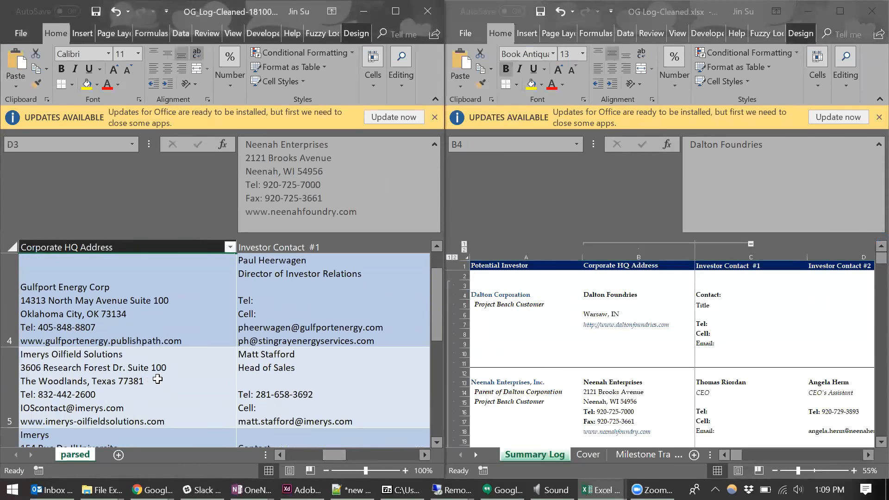
left_click_drag(640, 382, 653, 431)
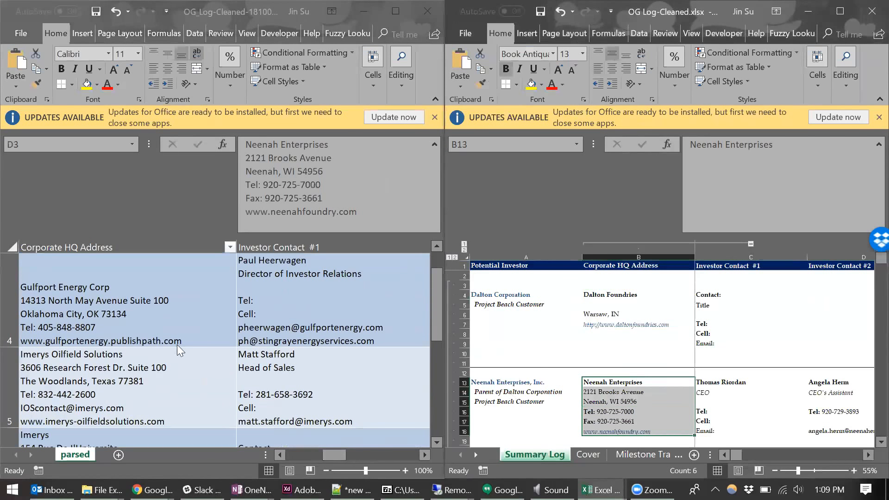
left_click(145, 319)
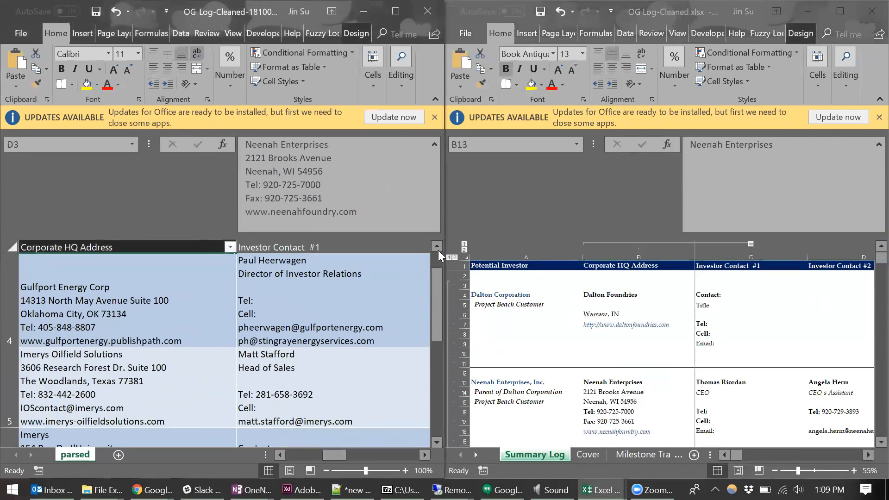
left_click(438, 246)
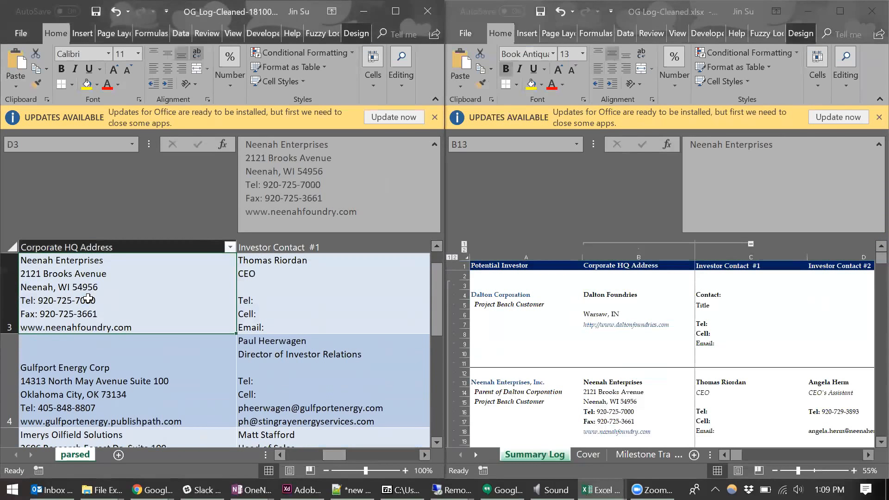
left_click_drag(612, 382, 616, 432)
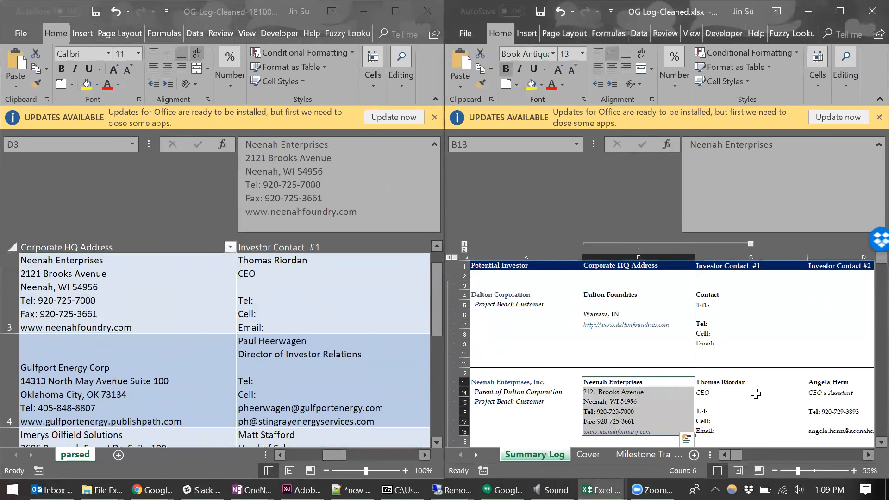
- Compare Neenah's Investor Contact #1 rows C13:C18 in the source log with the combined contact cell E3
scroll(754, 391, "down", 1)
left_click_drag(735, 355, 730, 404)
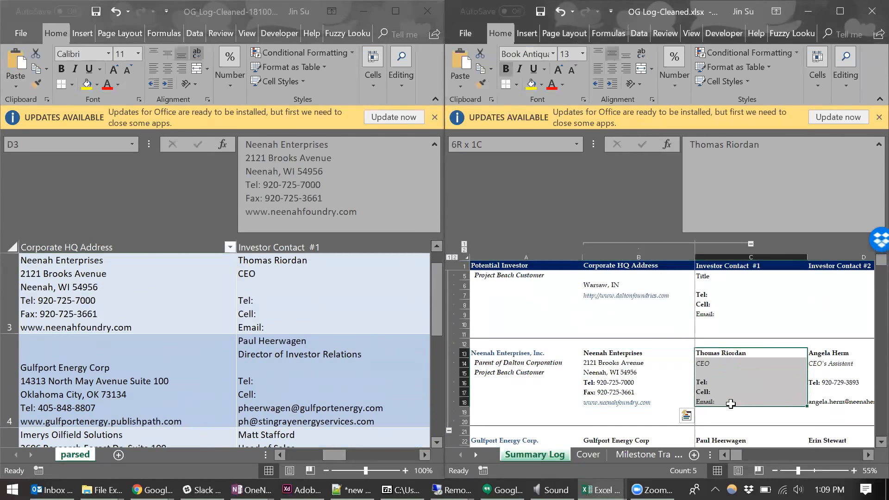
left_click(320, 301)
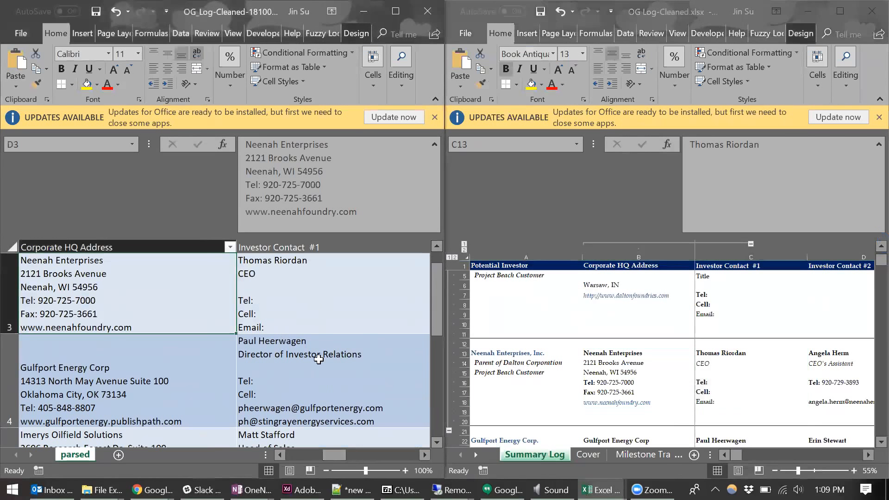
key("Right")
- Select the Metal Technologies entries G50:G67 in the Comments / Call Notes column of the source Summary Log
left_click_drag(740, 457, 770, 453)
scroll(775, 394, "down", 1)
scroll(775, 394, "down", 15)
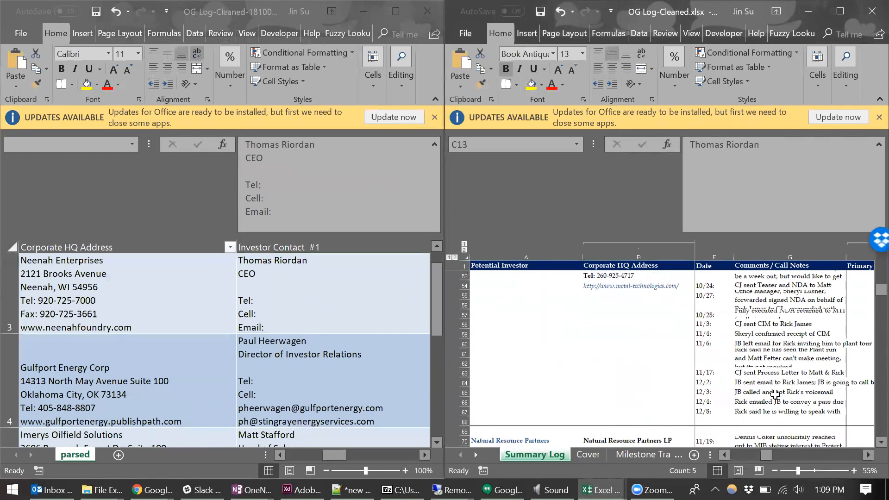
left_click(757, 412)
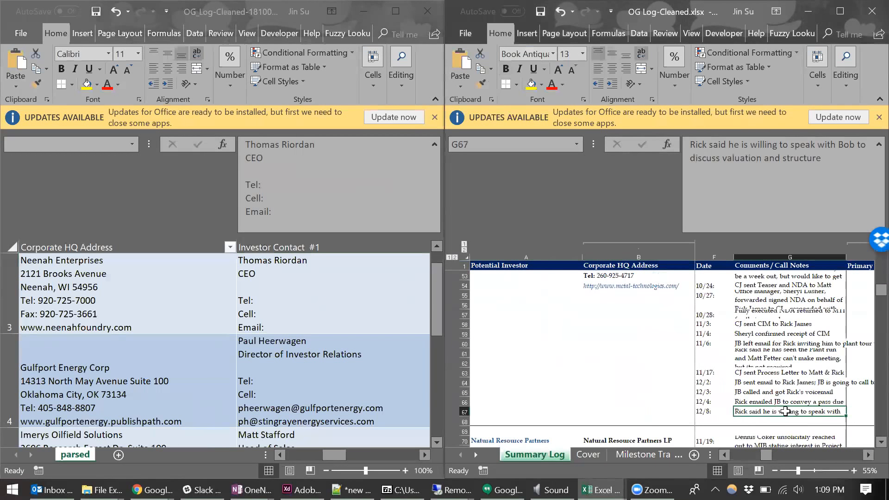
scroll(785, 411, "up", 3)
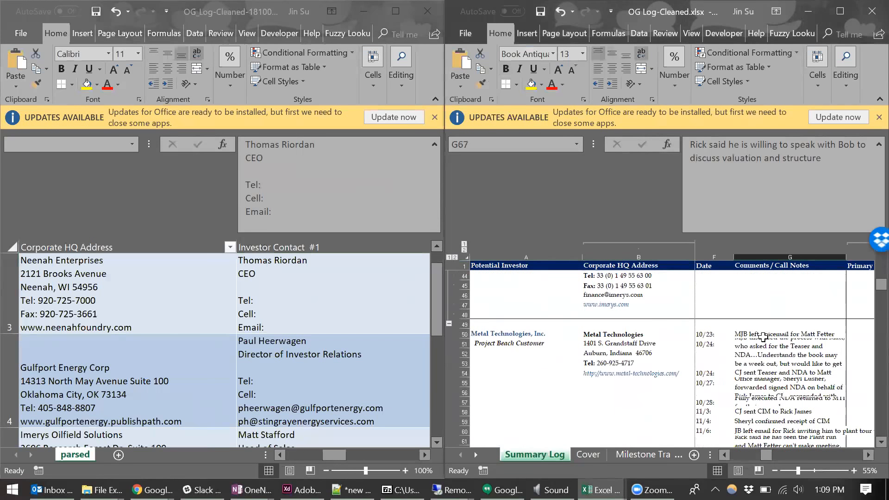
left_click(762, 335, "shift")
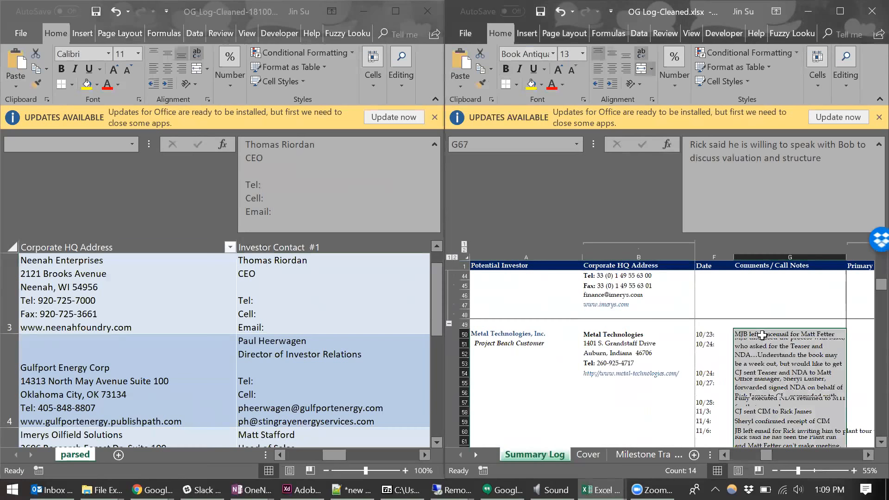
- Find "metal tech" in the Corporate HQ Address column of the parsed workbook
left_click(335, 454)
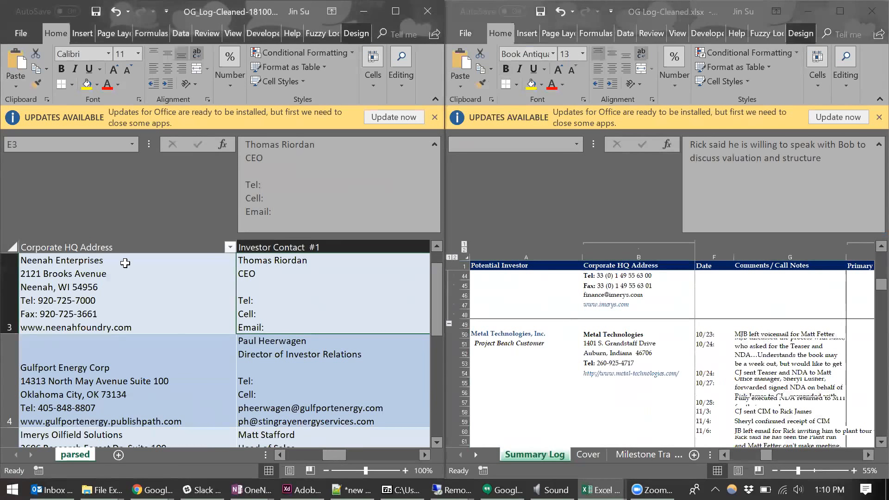
left_click(121, 248)
key("ctrl+f")
type("me")
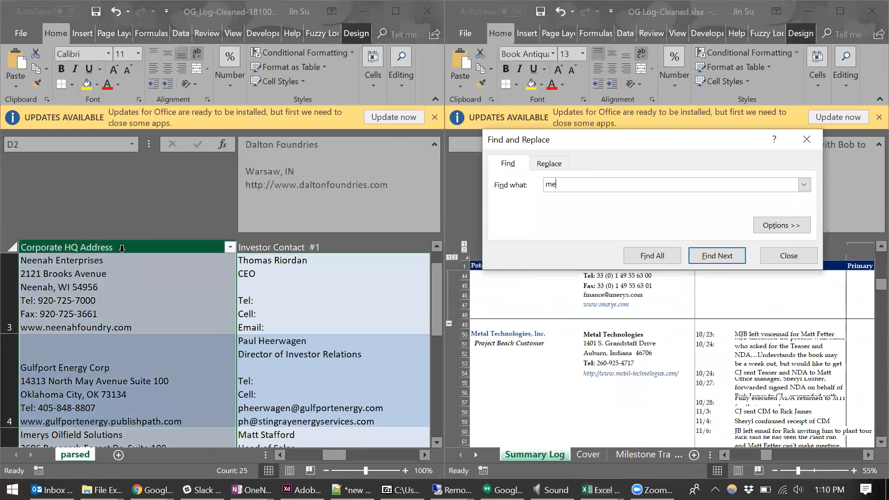
type("tal tech")
key("Return")
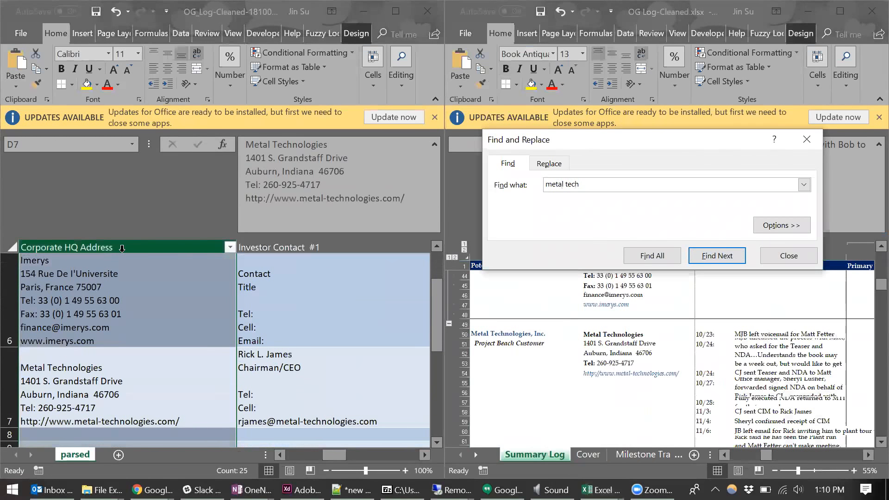
left_click(788, 256)
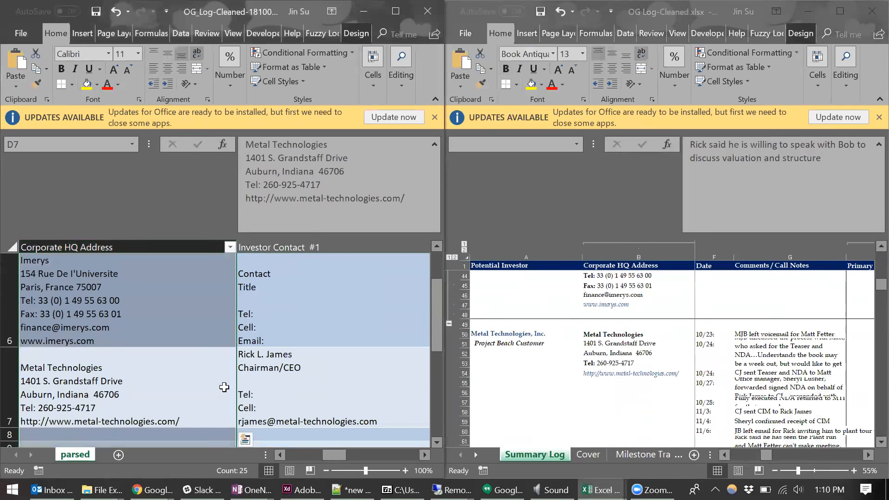
- Re-enter the Metal Technologies Comments / Call Notes cell I7 so its combined notes wrap onto separate lines
left_click(188, 385)
left_click_drag(336, 458, 386, 455)
left_click(338, 388)
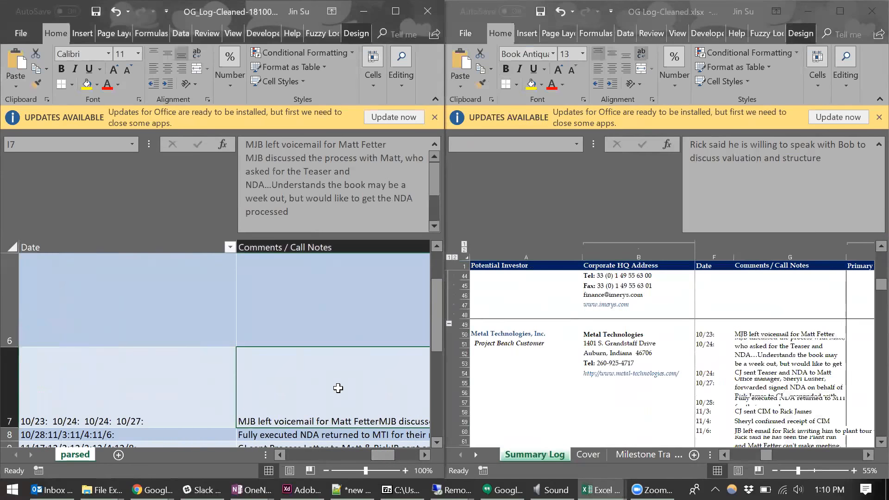
key("F2")
key("Return")
key("Up")
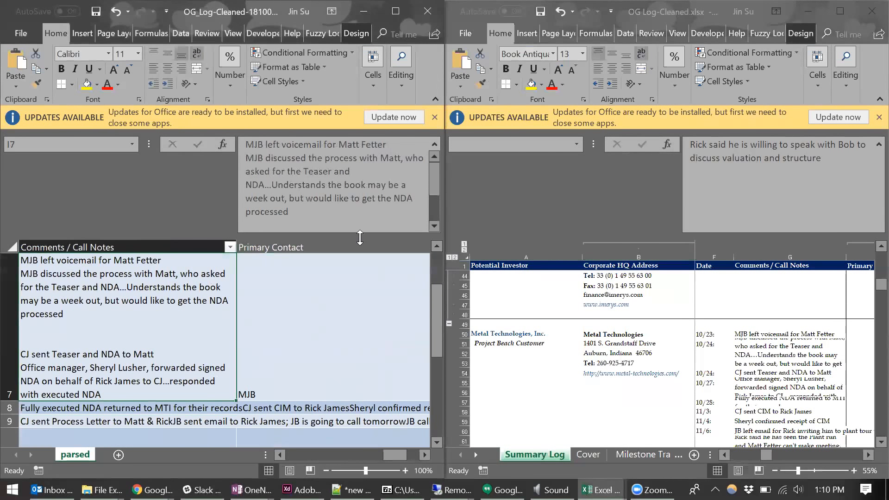
- Reduce the formula bar's height and compare the source call notes through row 67 with the combined notes in I7
left_click_drag(358, 235, 352, 214)
mouse_move(432, 318)
left_mouse_down()
mouse_move(430, 308)
mouse_move(433, 317)
left_mouse_up()
left_click(677, 383)
scroll(677, 383, "down", 3)
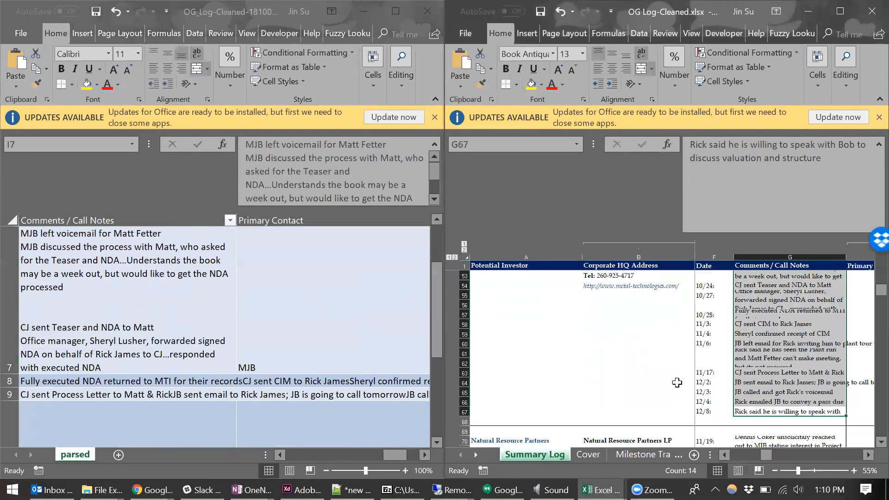
left_click(135, 351)
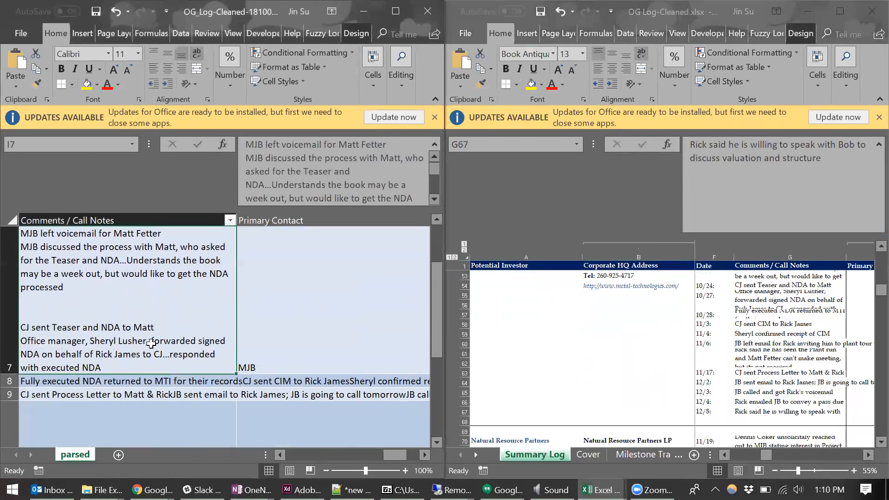
- Return to the start of the parsed sheet and maximize its window
key("ctrl+Home")
left_click(396, 11)
left_click(340, 295)
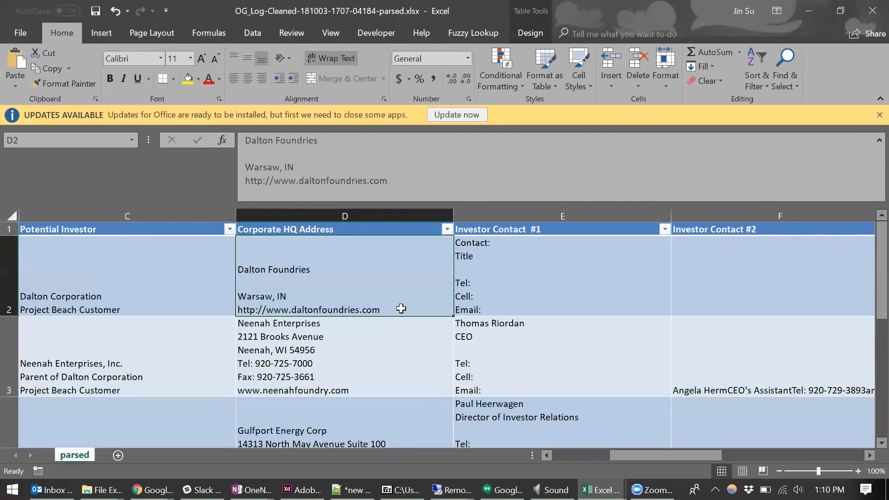
- Select the Corporate HQ Address column and try to highlight the telephone line inside the Imerys Oilfield Solutions address in D5
left_click(401, 211)
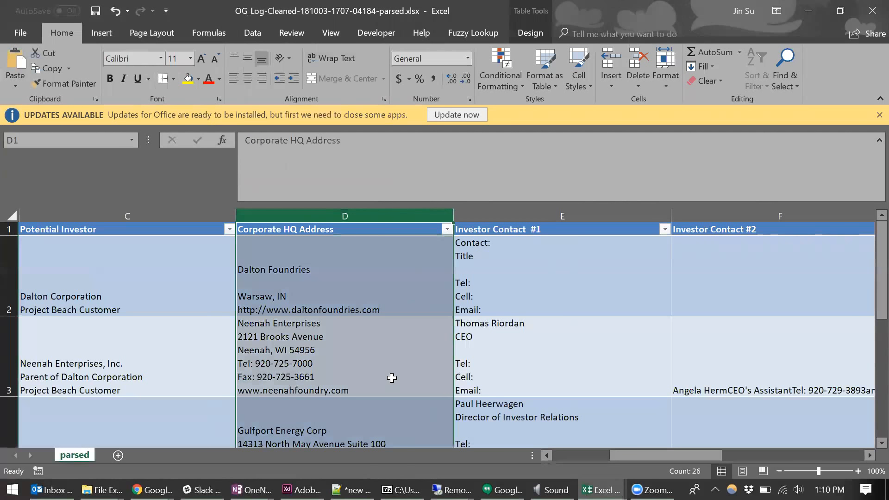
scroll(392, 378, "down", 2)
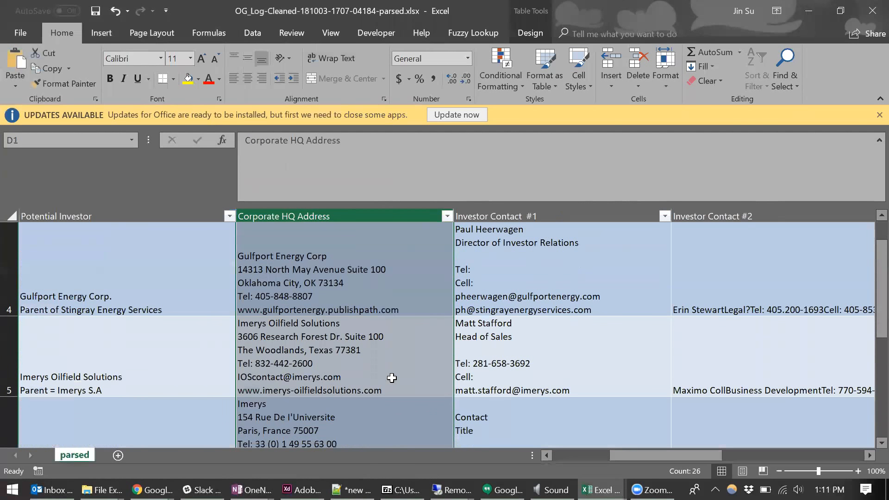
left_click(335, 366)
double_click(335, 365)
left_click_drag(312, 363, 253, 364)
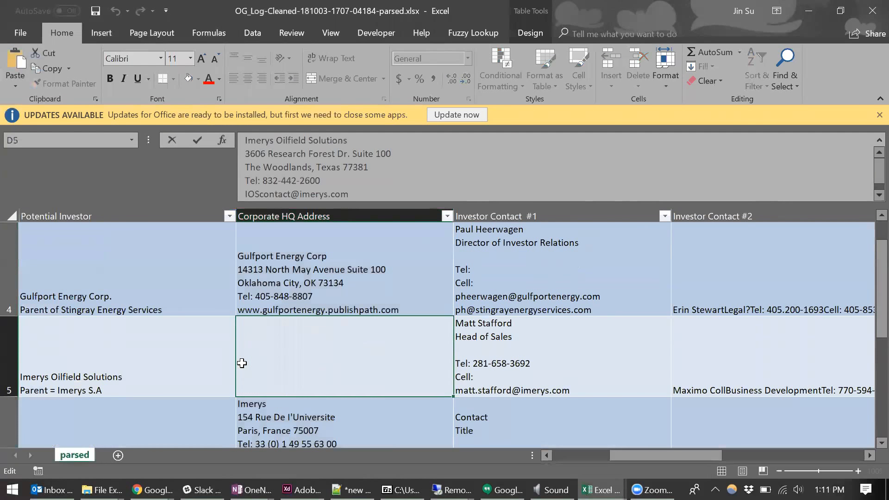
- Examine how the combined Corporate HQ Address entries are laid out down to the Sil Industrial Minerals cell D16
scroll(242, 363, "down", 2)
left_click(301, 361)
scroll(330, 324, "down", 2)
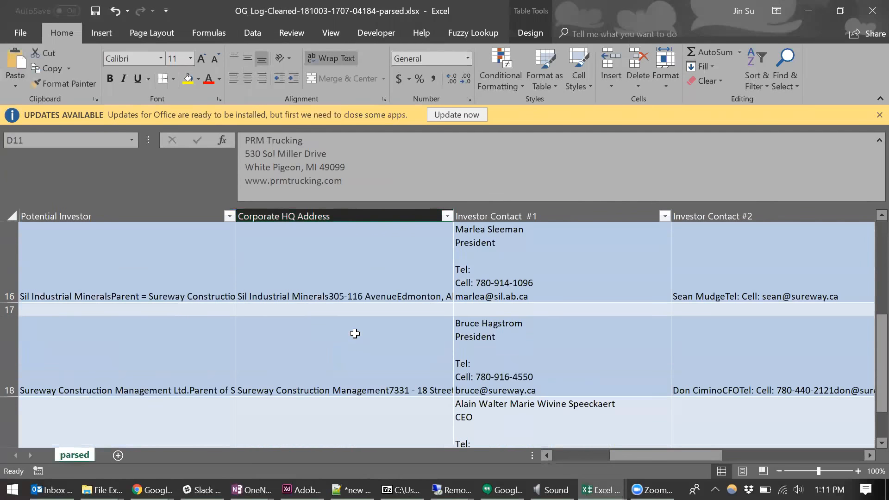
scroll(355, 336, "up", 5)
left_click(336, 365)
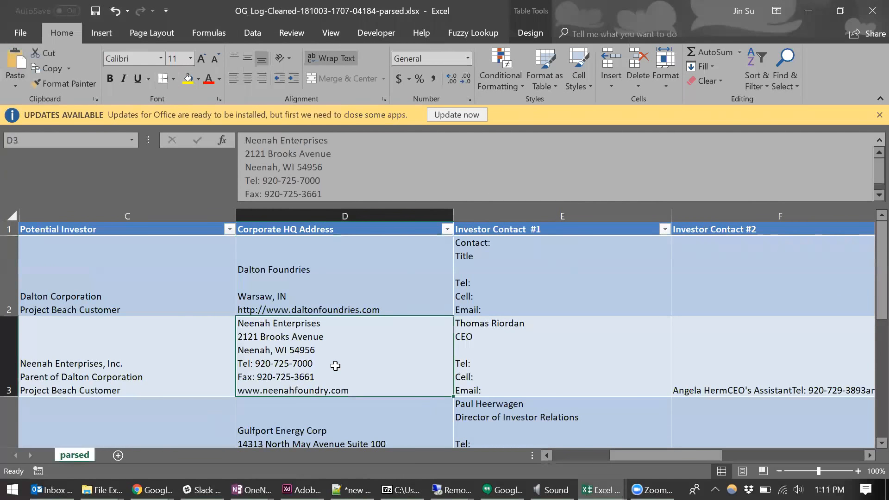
scroll(307, 368, "down", 5)
left_click(318, 292)
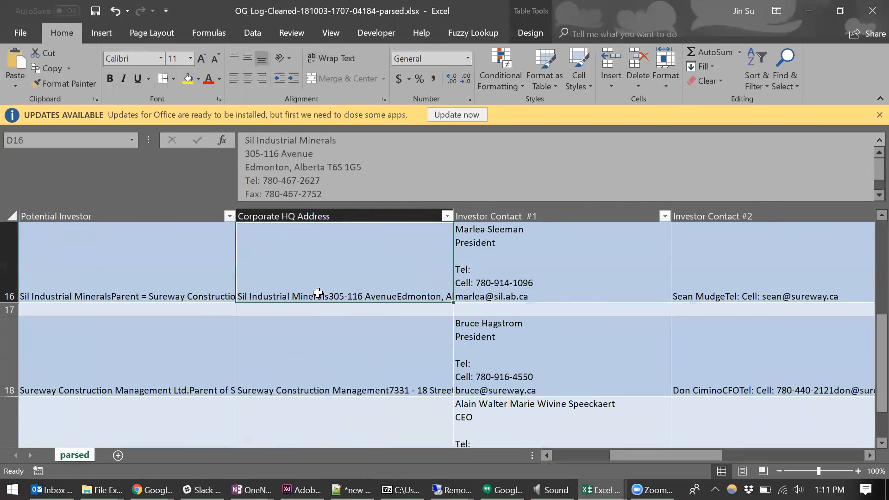
- Re-enter the Corporate HQ Address cells from D16 down to D23 so their combined addresses wrap onto separate lines
key("Up")
key("Up")
key("Up")
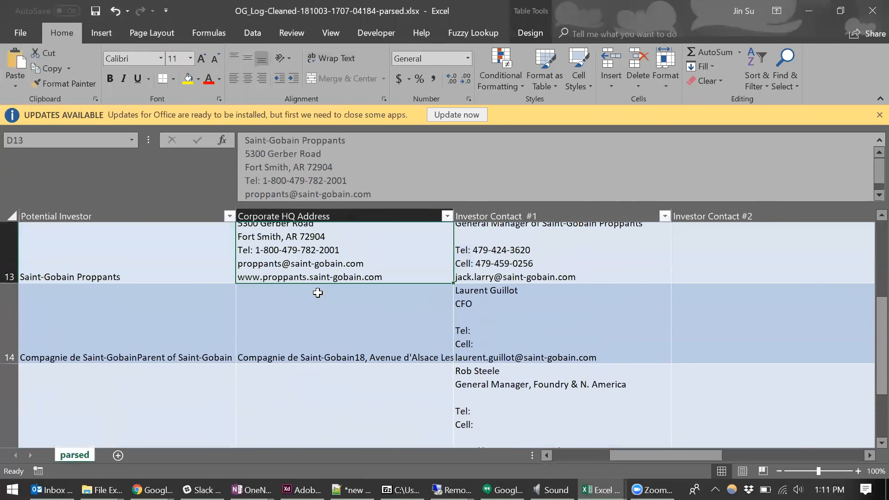
key("Down")
key("Down")
key("Down")
key("Down")
key("Down")
key("Down")
key("Down")
key("F2")
key("Return")
key("F2")
key("Return")
key("F2")
key("Return")
key("F2")
key("Return")
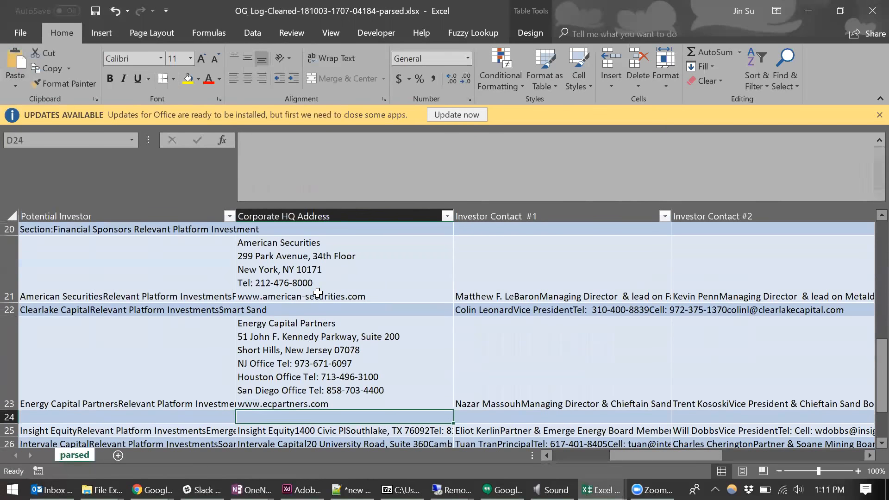
- Review the wrapped Corporate HQ Address entries, including the Neenah Enterprises address in D3 and the rows below it
scroll(318, 293, "up", 10)
scroll(318, 294, "down", 1)
scroll(322, 348, "up", 1)
left_click(322, 347)
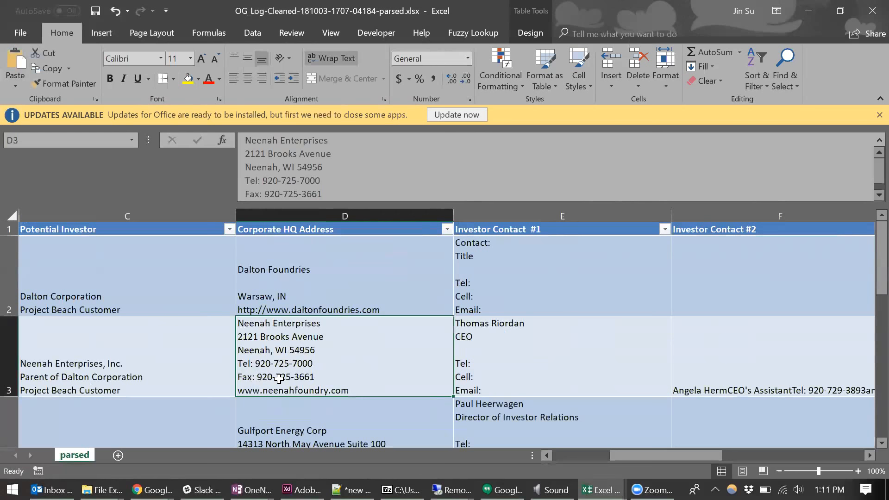
scroll(347, 376, "down", 1)
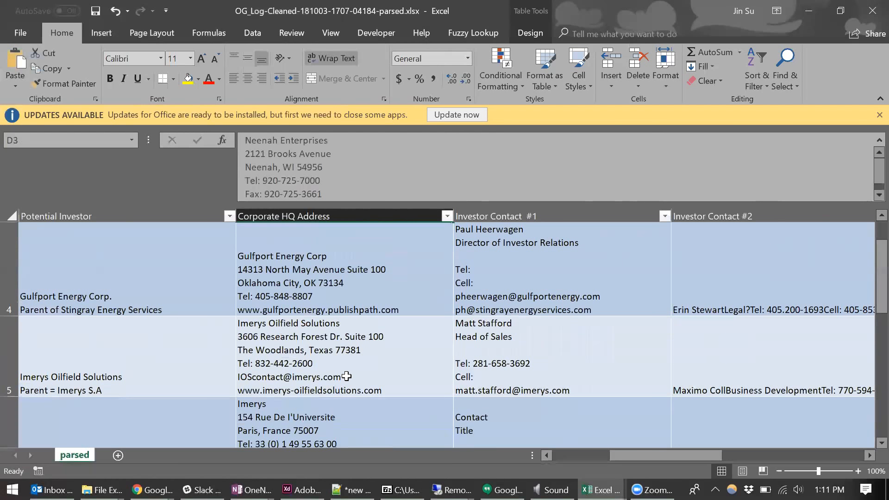
scroll(347, 376, "up", 1)
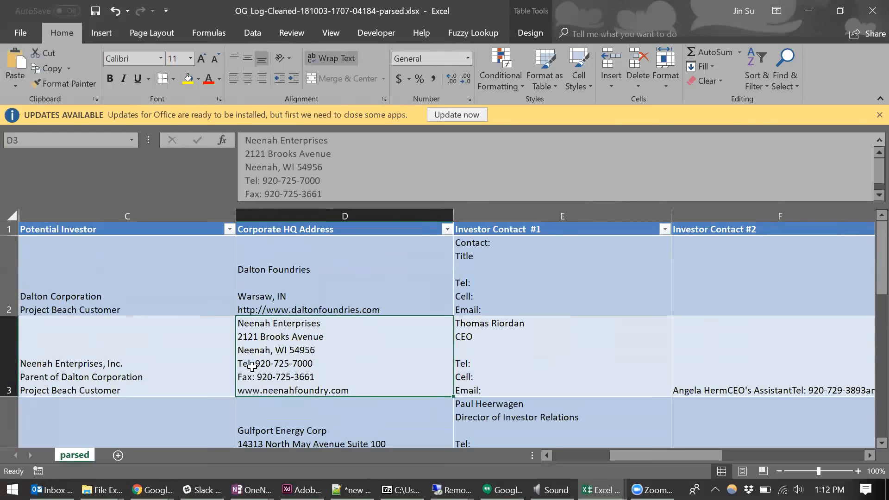
- Highlight the Tel and Fax lines in the Neenah Enterprises address in D3, leave its text unchanged, and save the workbook
double_click(243, 364)
left_click_drag(238, 363, 315, 377)
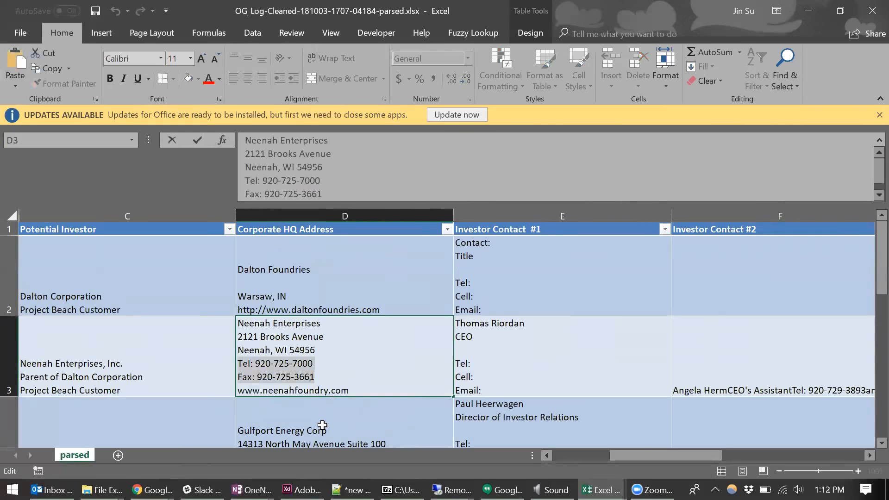
key("Return")
left_click(348, 359)
key("ctrl+s")
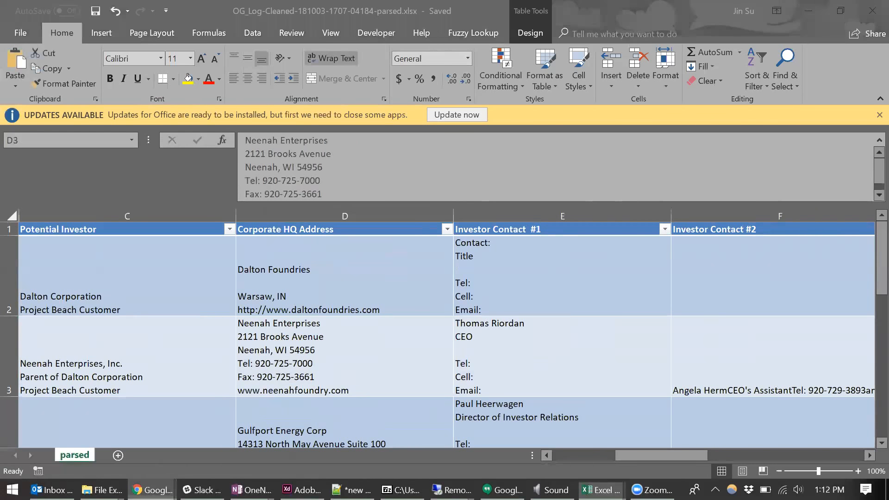
left_click(151, 490)
left_click(330, 435)
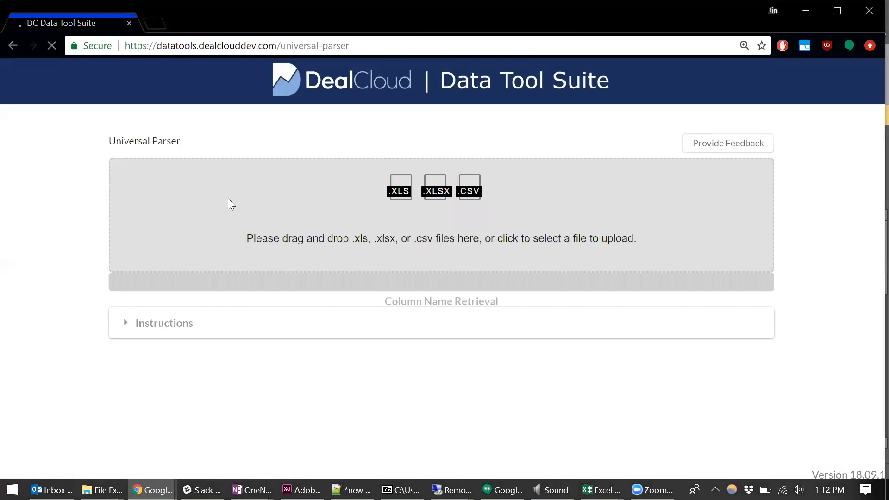
left_click(230, 203)
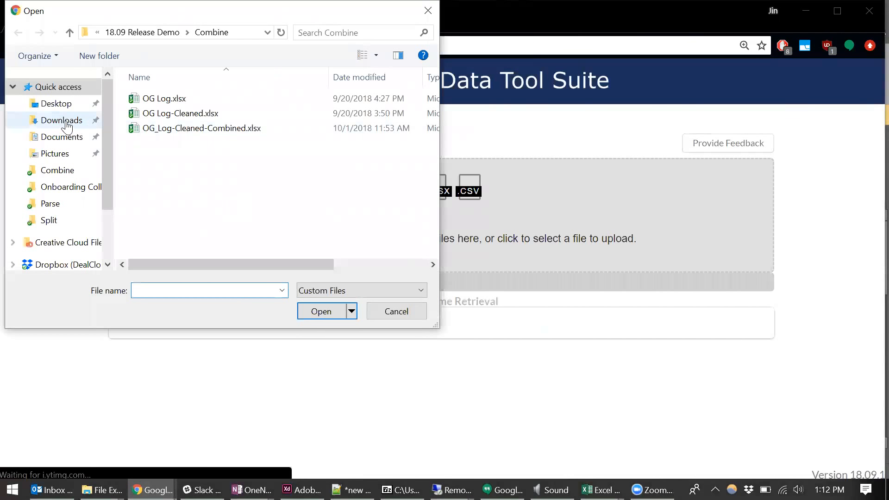
left_click(66, 124)
left_click(220, 100)
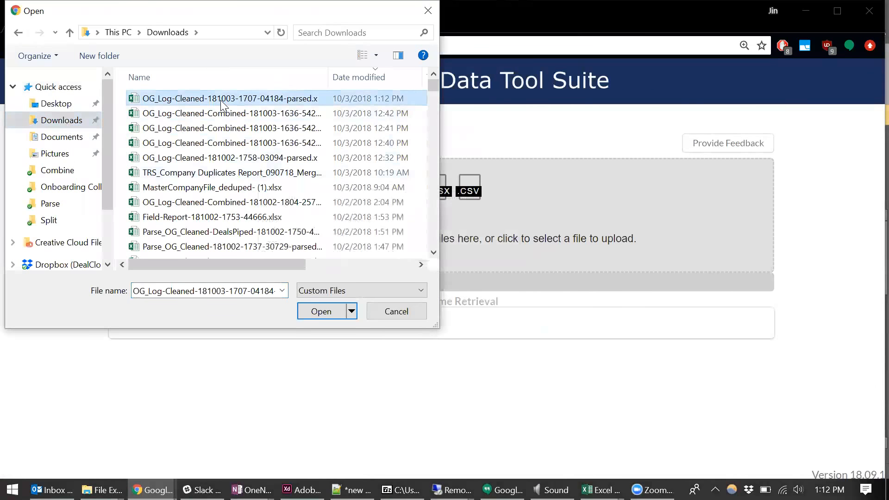
double_click(250, 100)
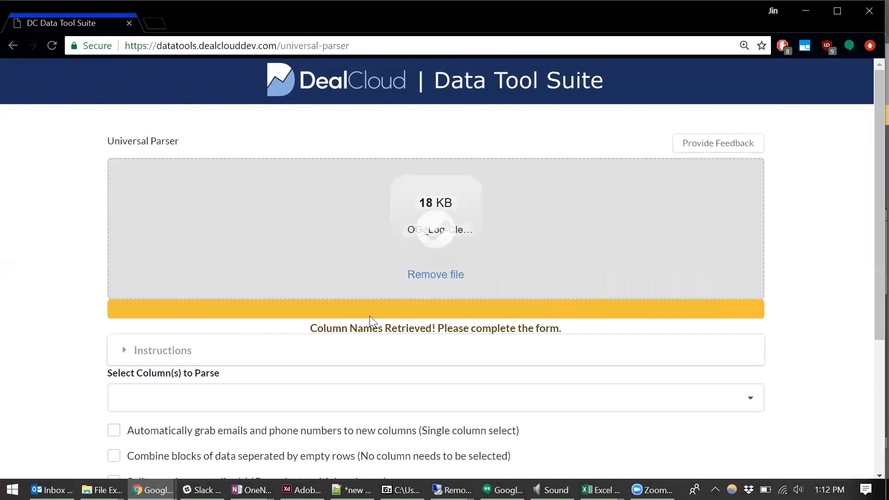
- Choose Corporate HQ Address as the column to parse
scroll(463, 313, "down", 4)
left_click(270, 197)
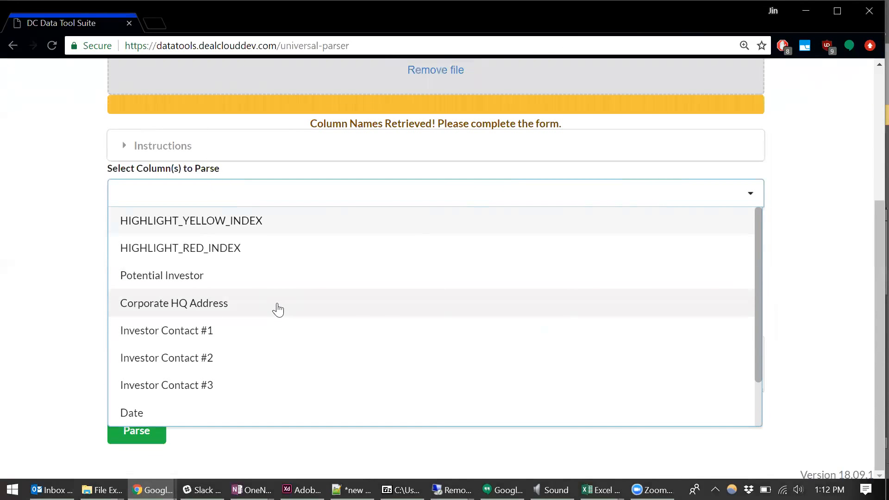
left_click(278, 309)
left_click(786, 297)
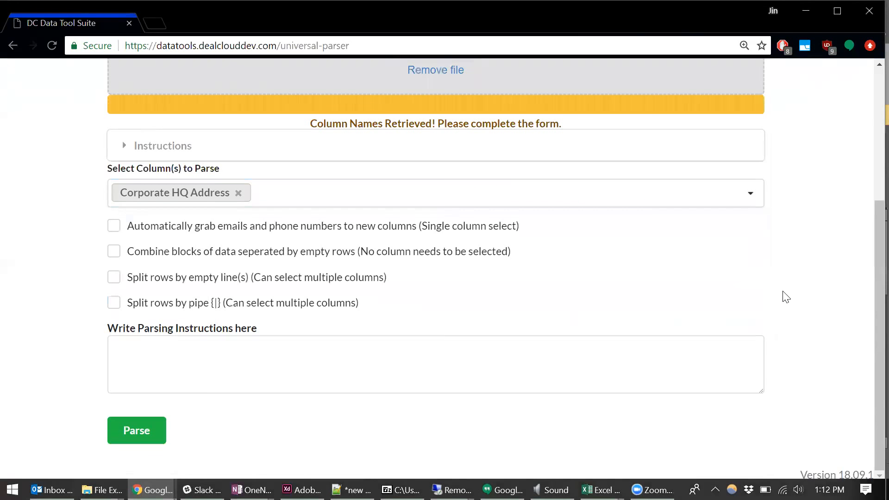
- Start the parsing instructions with an opening quotation mark and arrange the parser side by side with the parsed workbook
left_click(436, 364)
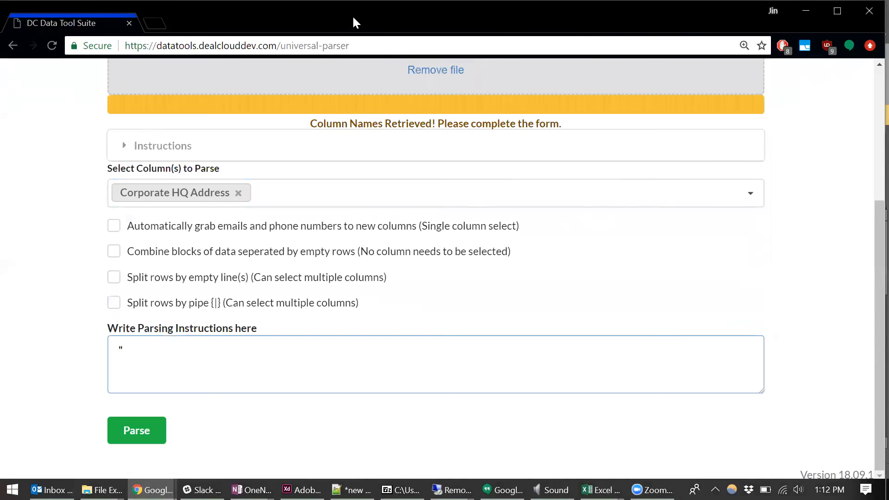
key("super+Left")
left_click(531, 73)
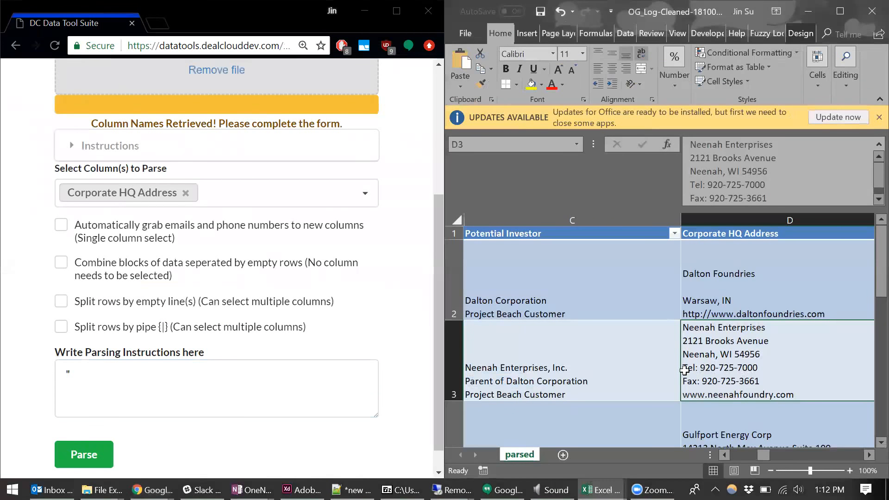
left_click(69, 374)
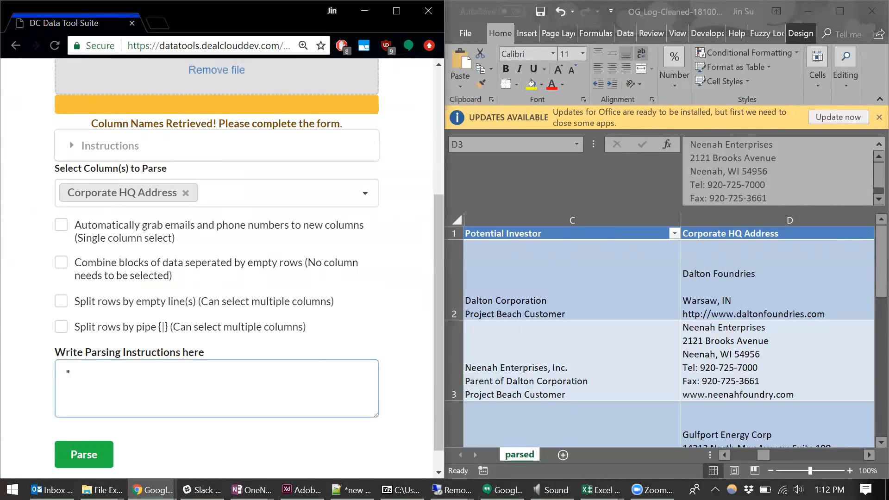
- Write two parsing instructions on separate lines: "Tel:" [Business Phone] and "Fax:" [Fax]
type("\"Te")
type("l:\" [Business")
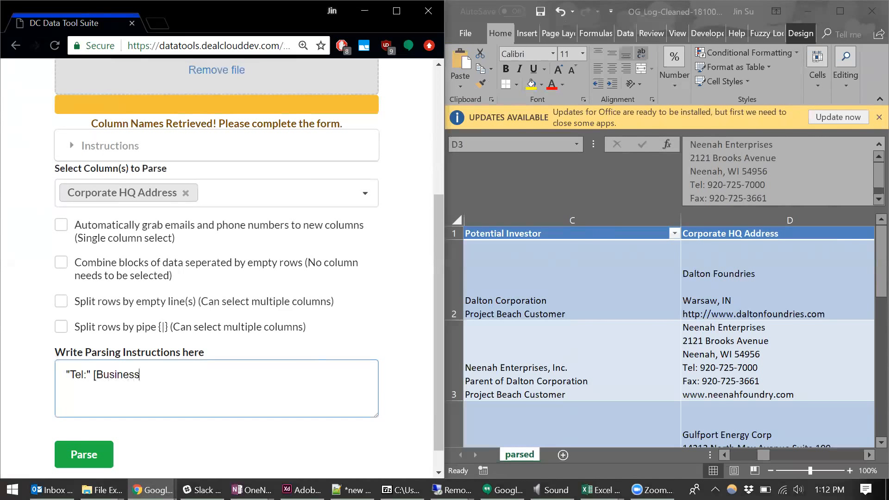
type(" Phone] ")
type("\"")
type("Fax")
type(":\"")
type(" [Fax")
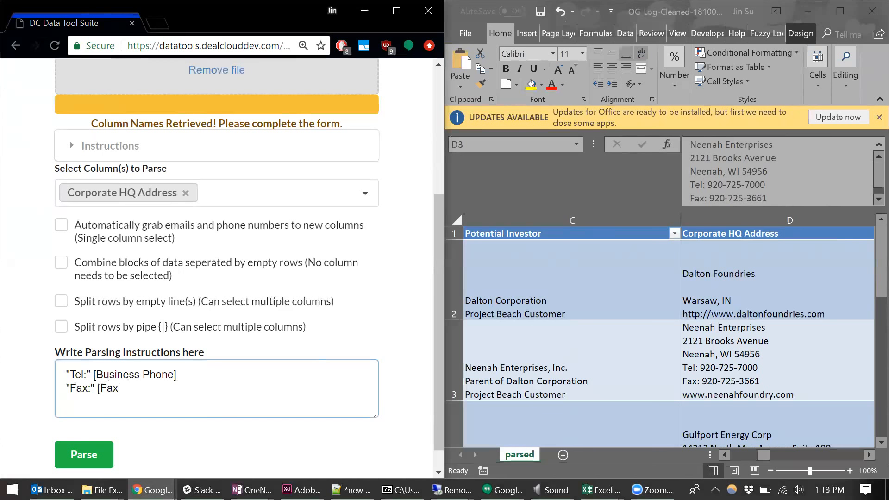
type("]")
- Parse the uploaded file, download the result and open it in Excel
left_click(101, 465)
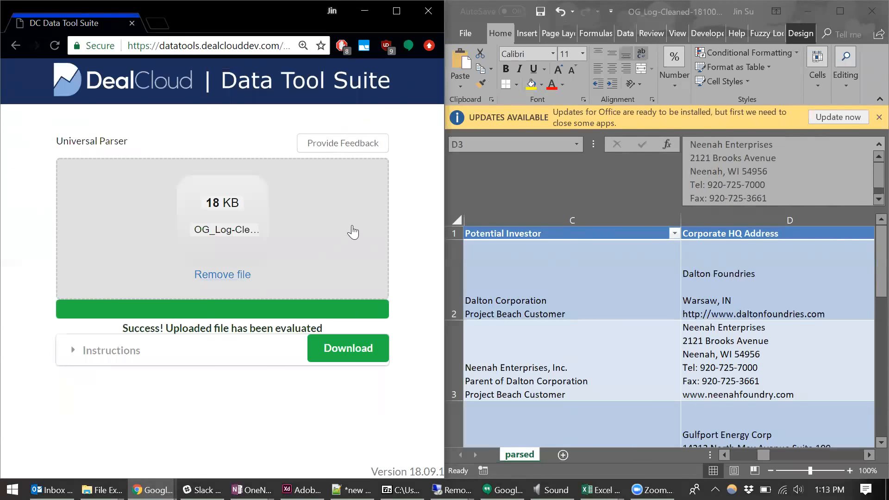
left_click(345, 349)
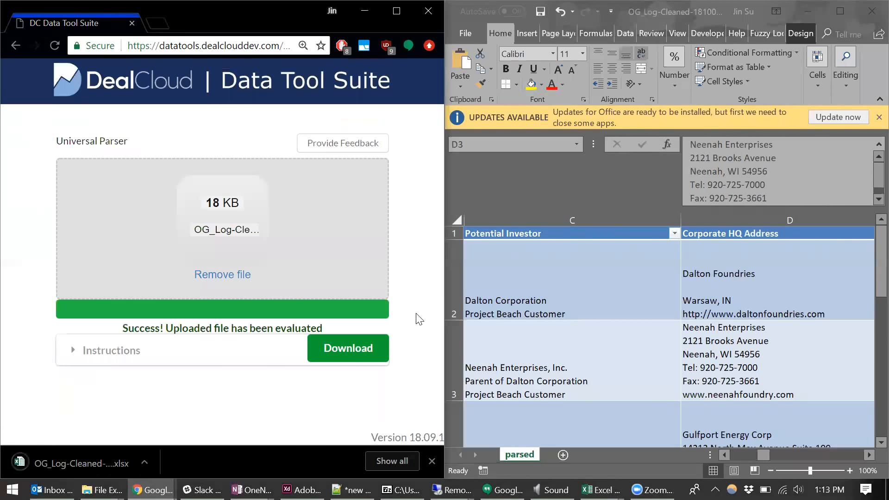
left_click(69, 459)
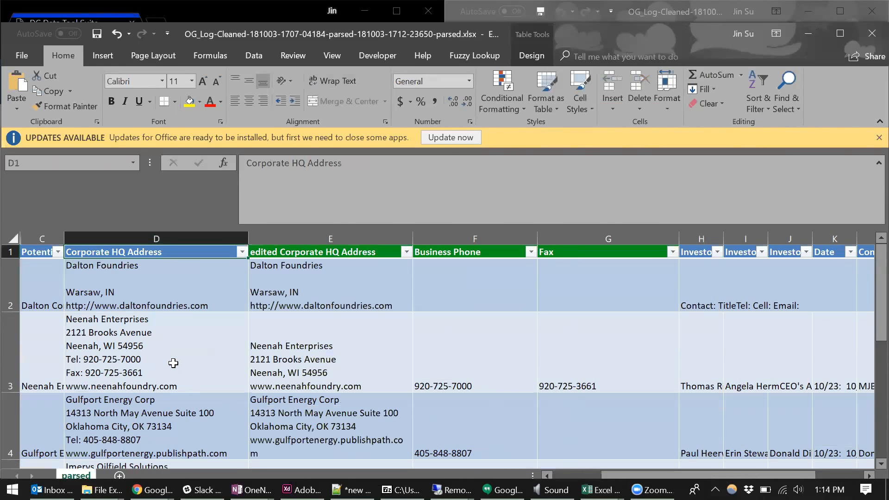
- Check the Tel and Fax lines in D3 against the extracted Business Phone in F3 and Fax in G3
double_click(93, 359)
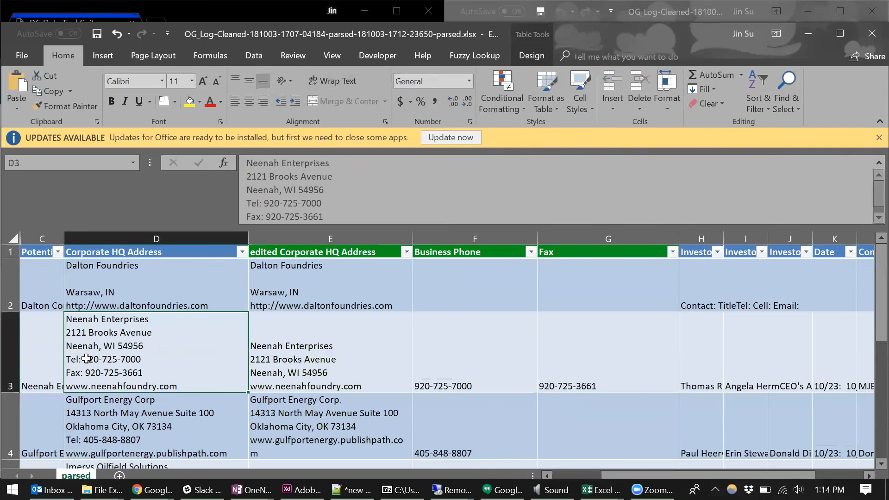
left_click_drag(68, 360, 142, 359)
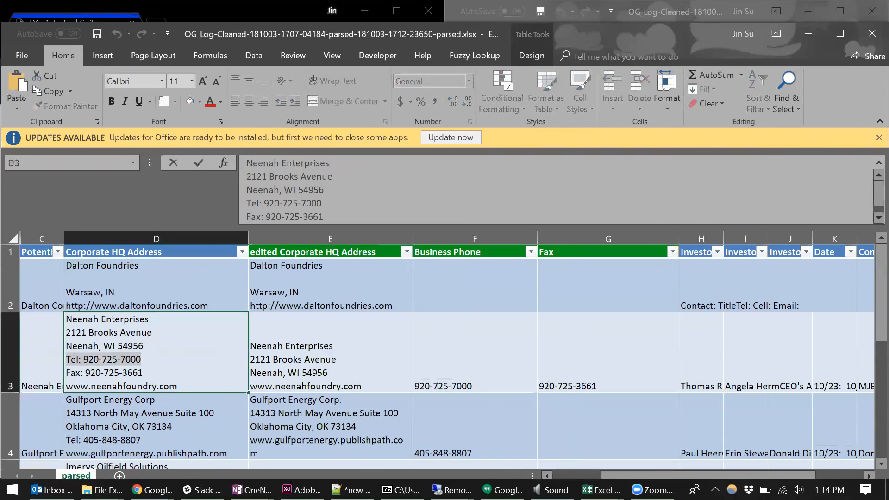
left_click(477, 350)
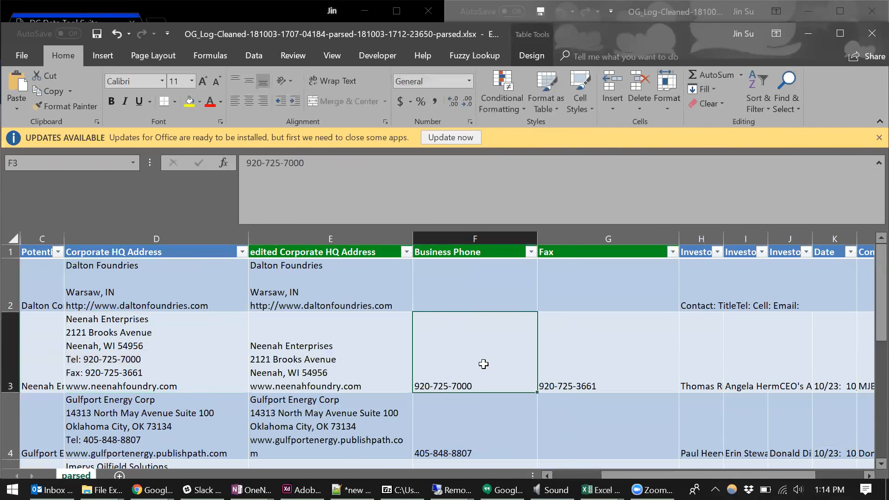
double_click(143, 372)
left_click_drag(143, 372, 85, 372)
left_click(619, 350)
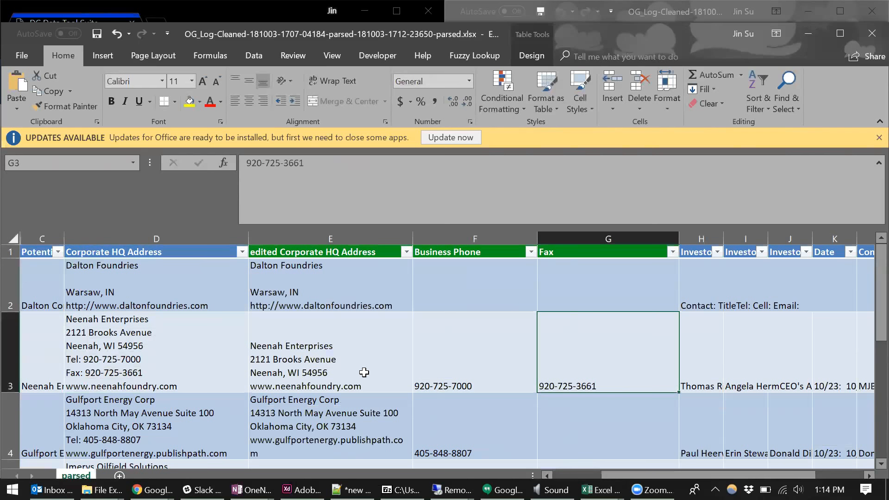
- Compare the Tel and Fax lines in the original address D3 with the edited Corporate HQ Address in E3
double_click(139, 358)
mouse_move(140, 359)
left_mouse_down()
mouse_move(66, 360)
mouse_move(143, 373)
left_mouse_up()
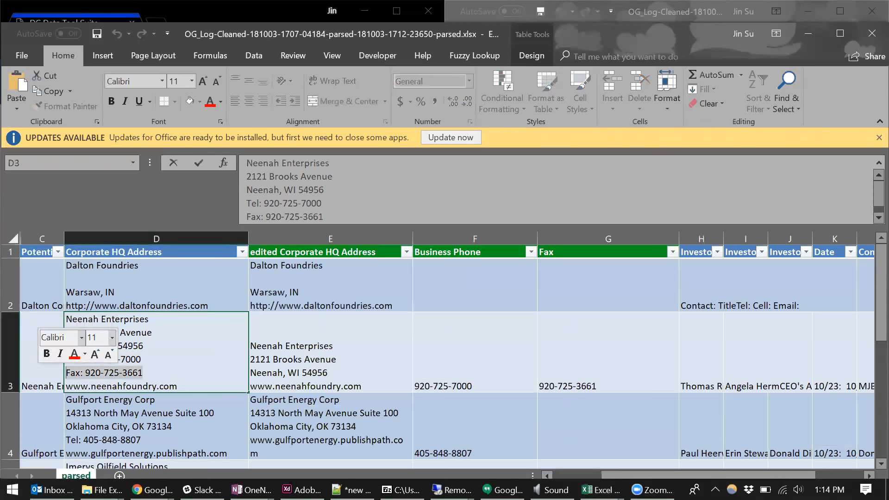
left_click(370, 381)
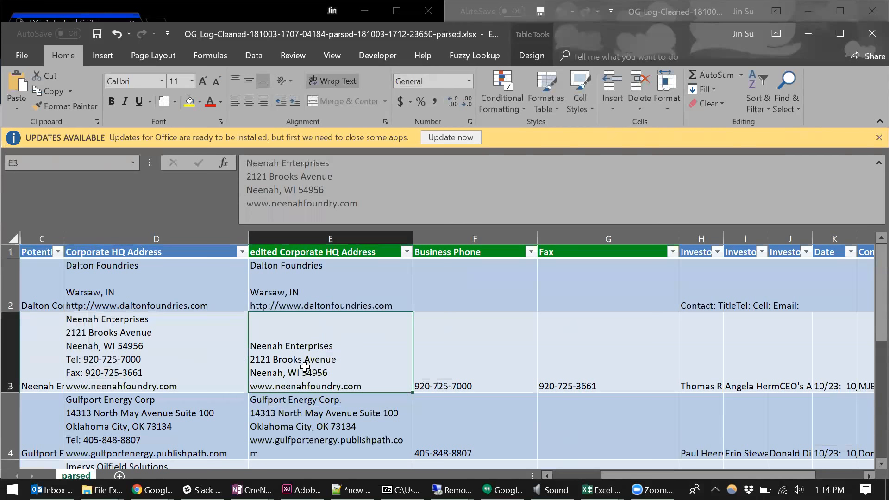
- Widen the edited Corporate HQ Address column so the Gulfport Energy website fits on one line
left_click(332, 240)
left_click(338, 359)
left_click_drag(412, 239, 460, 239)
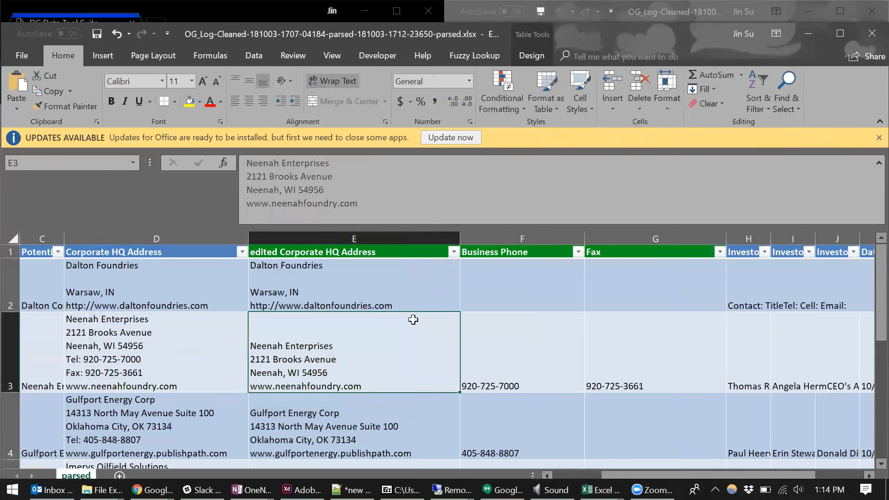
- Inspect the edited addresses of Metal Technologies and PRM Trucking and the original addresses in D10:D11
scroll(412, 324, "down", 3)
left_click(394, 288)
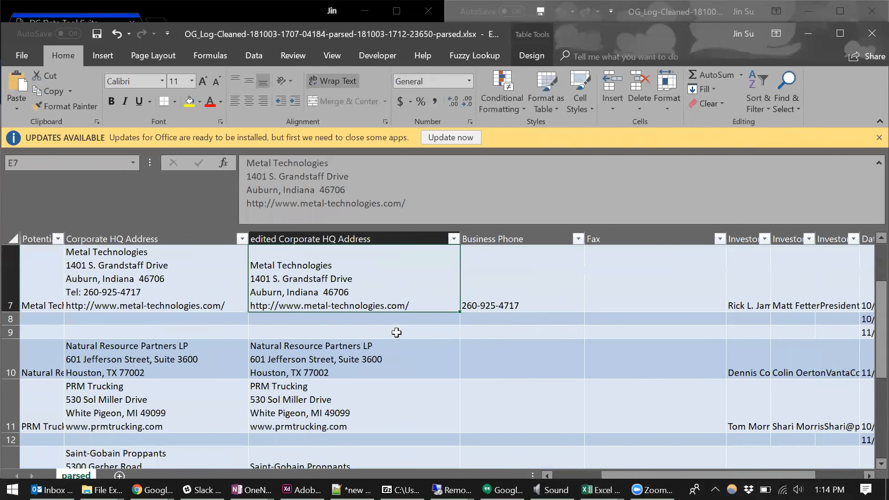
left_click(365, 397)
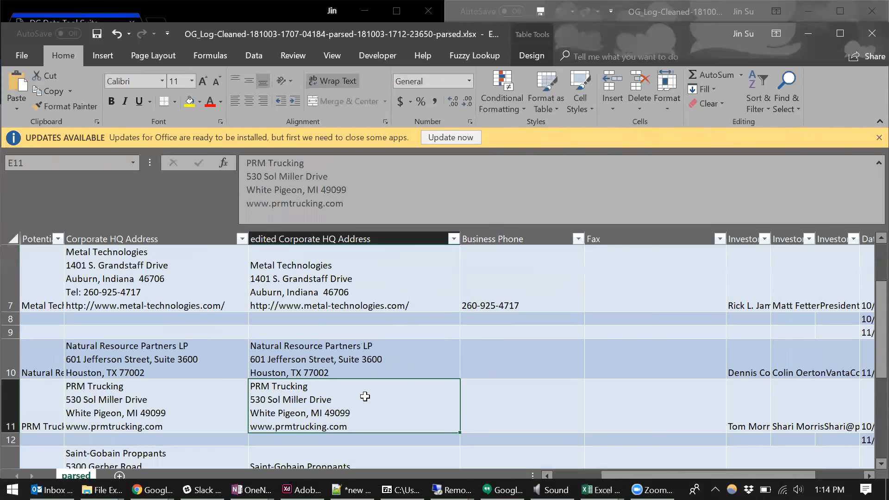
left_click(155, 360)
left_click_drag(154, 360, 158, 394)
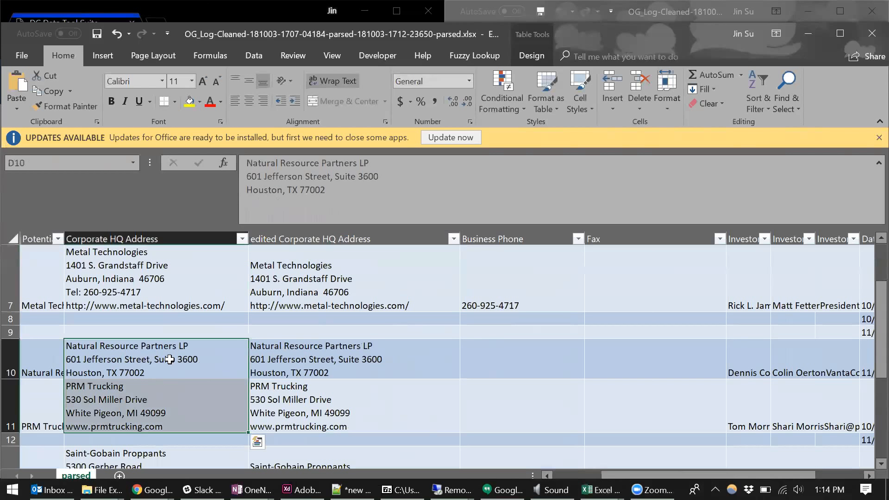
- Check the PRM Trucking row's Business Phone and Fax cells and compare its original and edited addresses
scroll(194, 359, "down", 1)
left_click(546, 302)
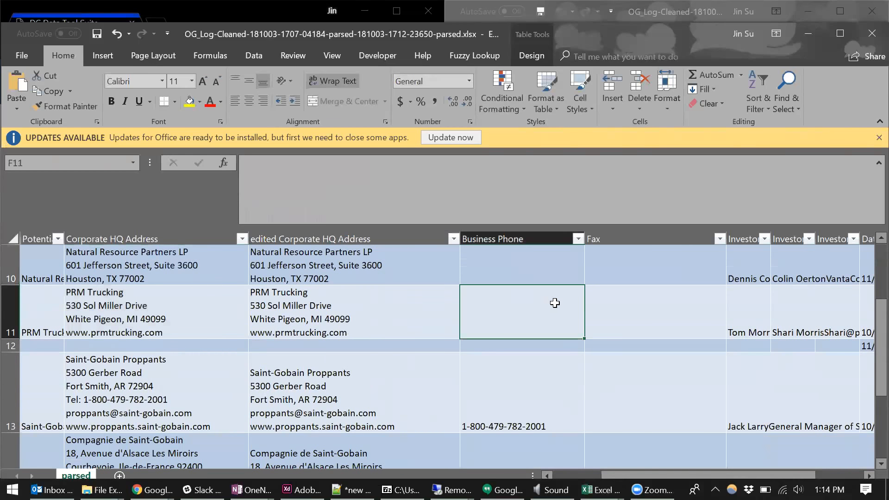
left_click(664, 310)
left_click(209, 319)
left_click(298, 318)
left_click(163, 320)
left_click(325, 316)
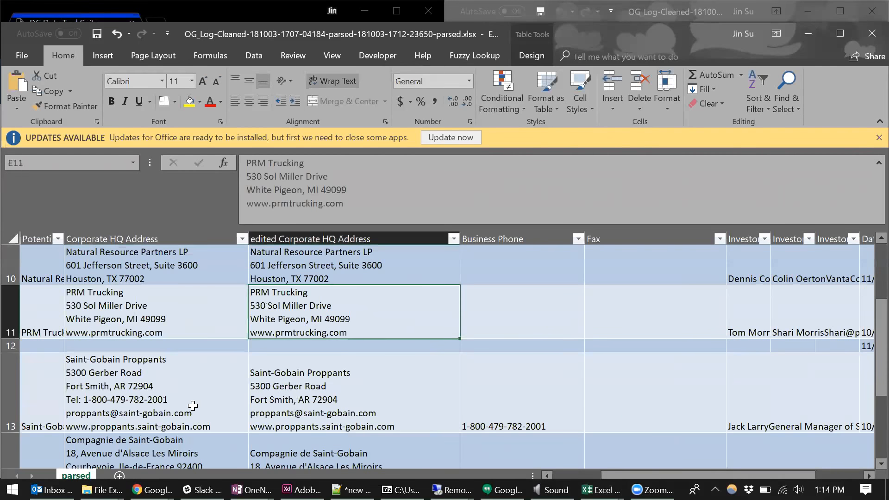
- Compare the original Saint-Gobain addresses in rows 13 and 14 with their edited versions, and scan the rows below
left_click(156, 406)
scroll(231, 389, "down", 2)
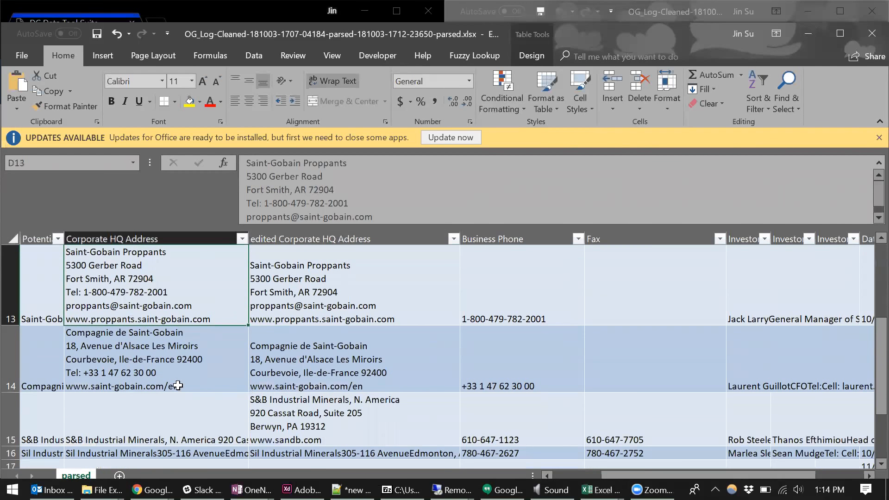
left_click(162, 371)
left_click(319, 376)
scroll(333, 385, "down", 2)
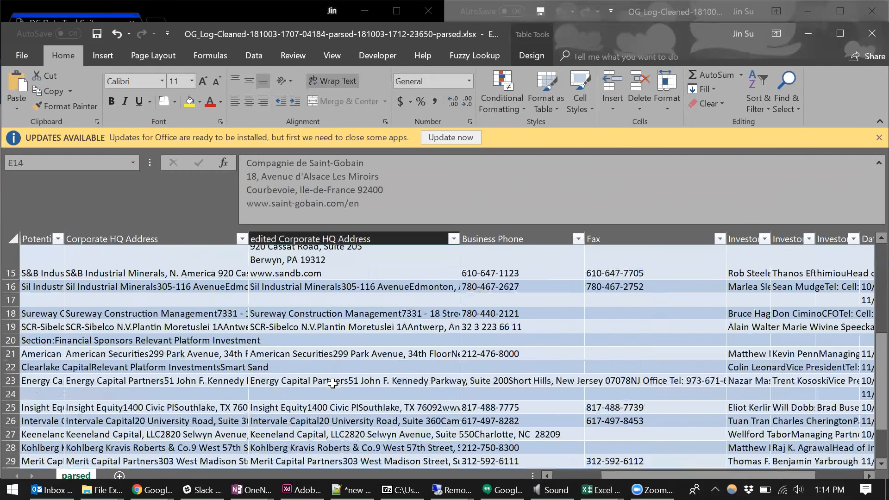
- Save the newly parsed workbook and select the entire edited Corporate HQ Address column
scroll(363, 408, "up", 5)
left_click(349, 348)
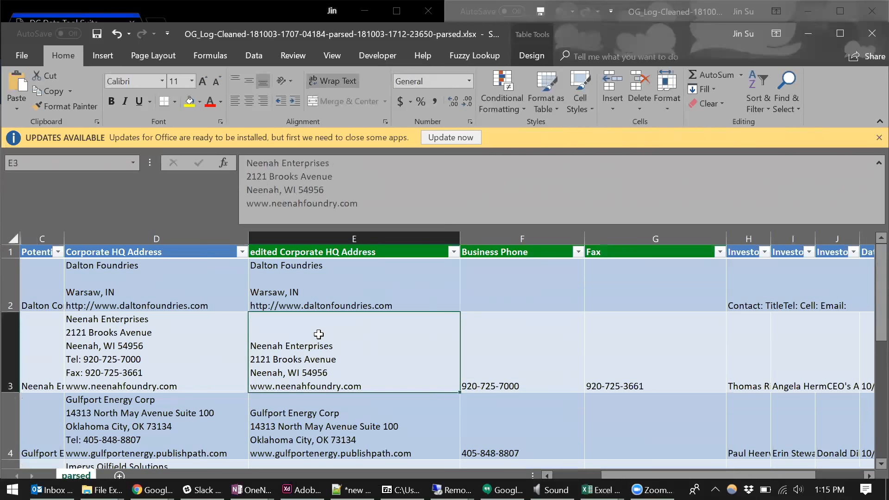
left_click(317, 238)
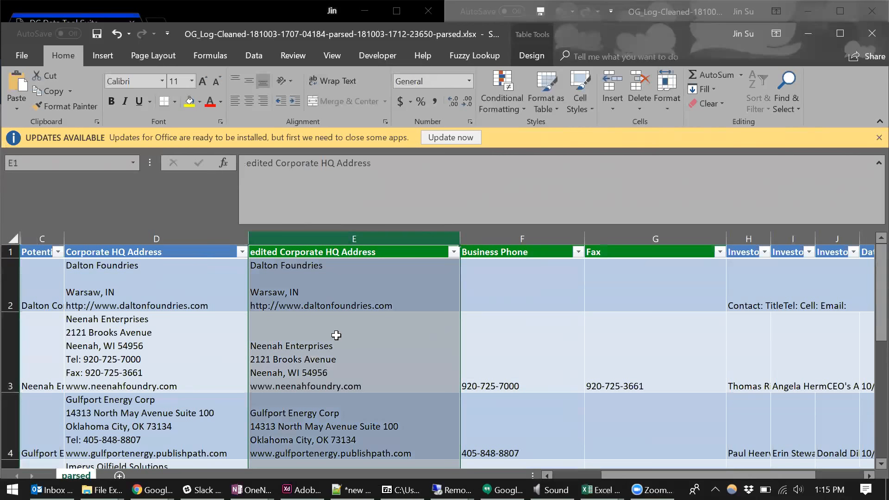
- Examine the company, street, city and website lines of Neenah Enterprises' edited address, and scan the edited addresses in the rows below
double_click(334, 349)
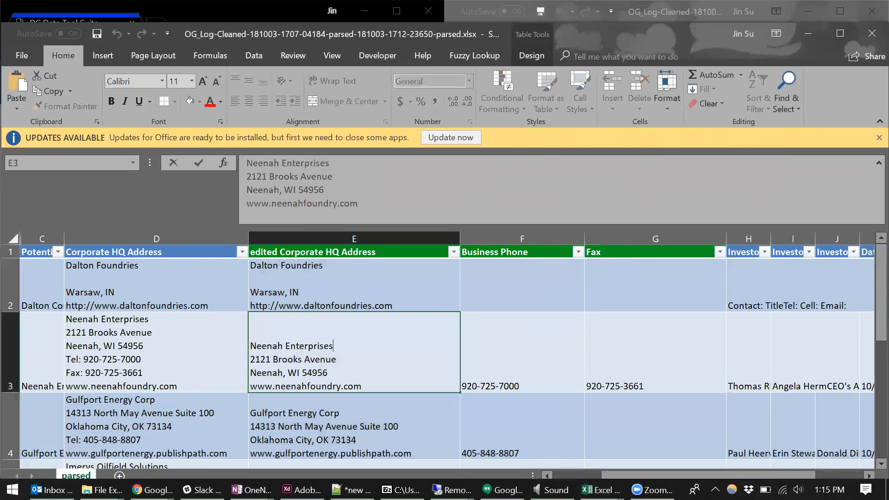
mouse_move(333, 346)
left_mouse_down()
mouse_move(251, 346)
mouse_move(260, 359)
mouse_move(337, 360)
left_mouse_up()
mouse_move(251, 373)
left_mouse_down()
mouse_move(328, 372)
mouse_move(359, 386)
mouse_move(250, 386)
left_mouse_up()
left_click(287, 372)
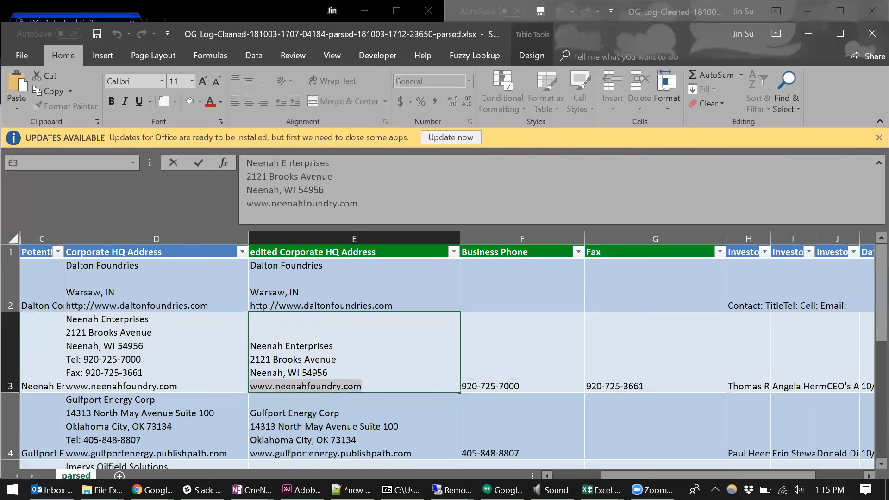
scroll(379, 368, "down", 1)
left_click(378, 367)
scroll(383, 369, "down", 2)
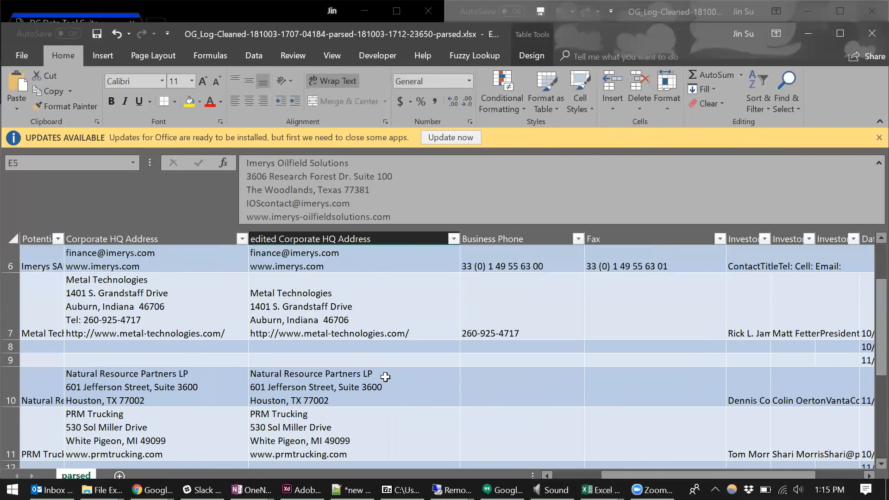
scroll(383, 369, "up", 4)
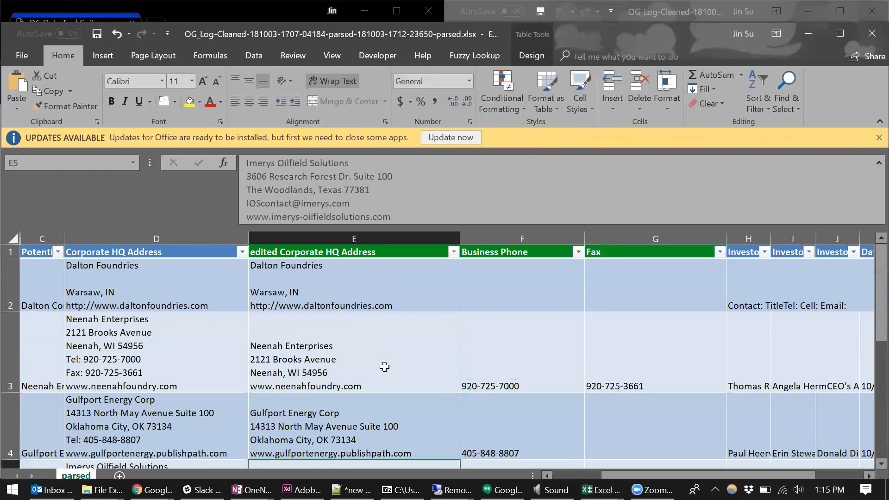
double_click(311, 33)
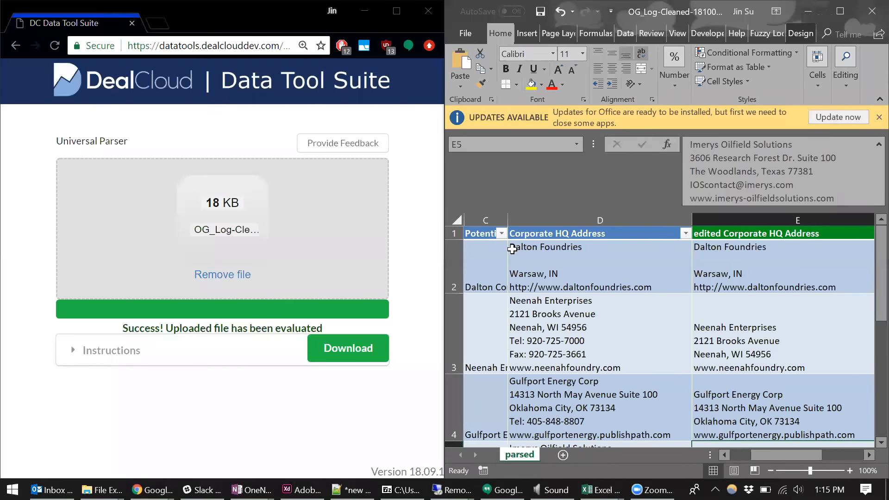
left_click(54, 46)
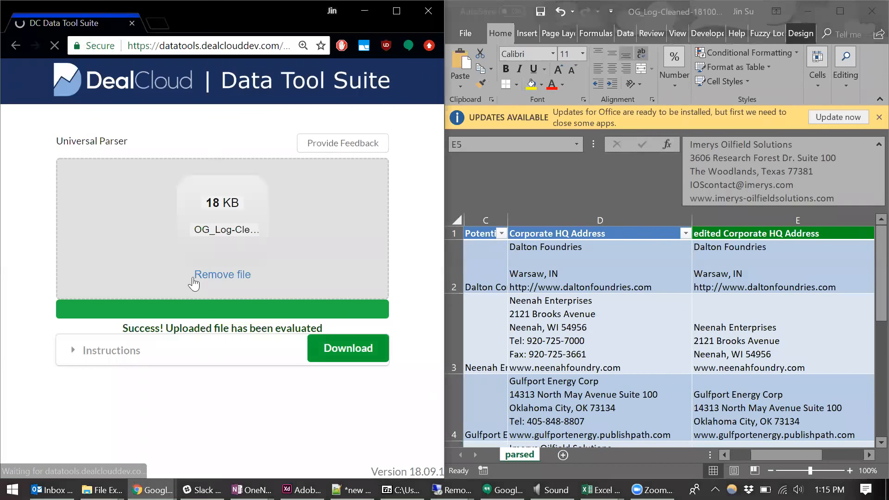
left_click(154, 201)
double_click(194, 99)
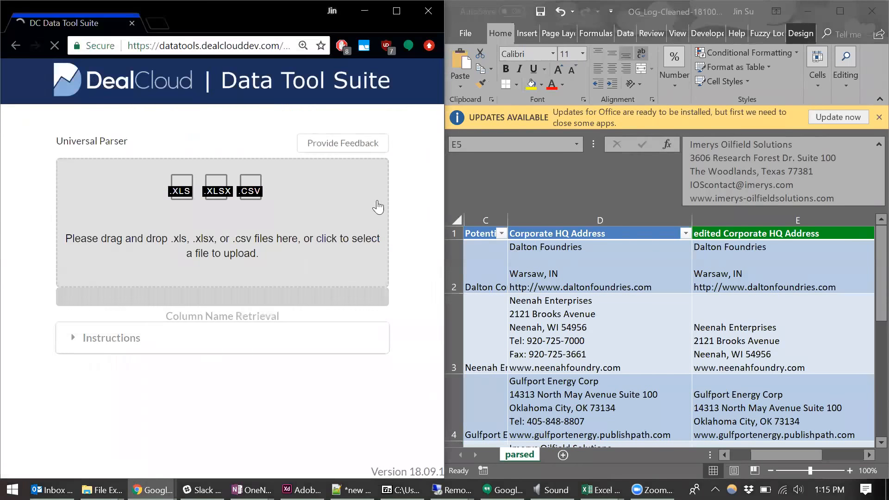
- Choose edited Corporate HQ Address as the only column to parse
scroll(418, 216, "down", 3)
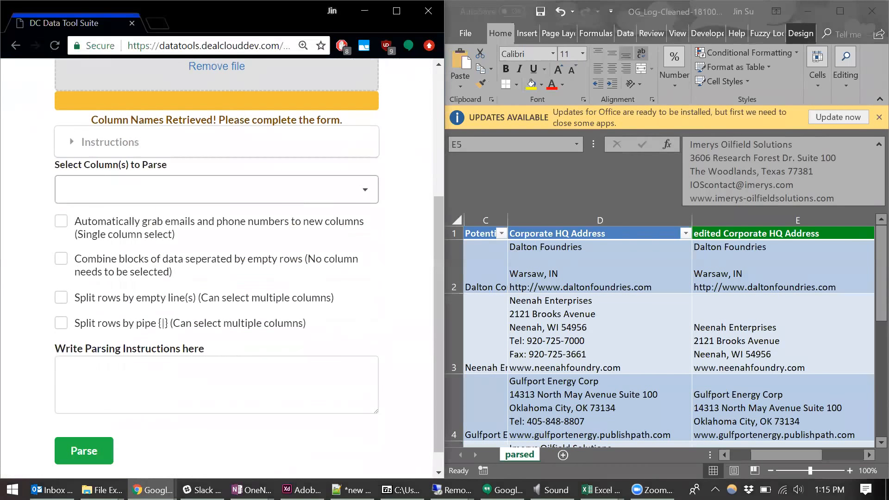
left_click(260, 190)
scroll(264, 248, "down", 2)
scroll(264, 248, "down", 2)
scroll(266, 247, "up", 2)
left_click(264, 256)
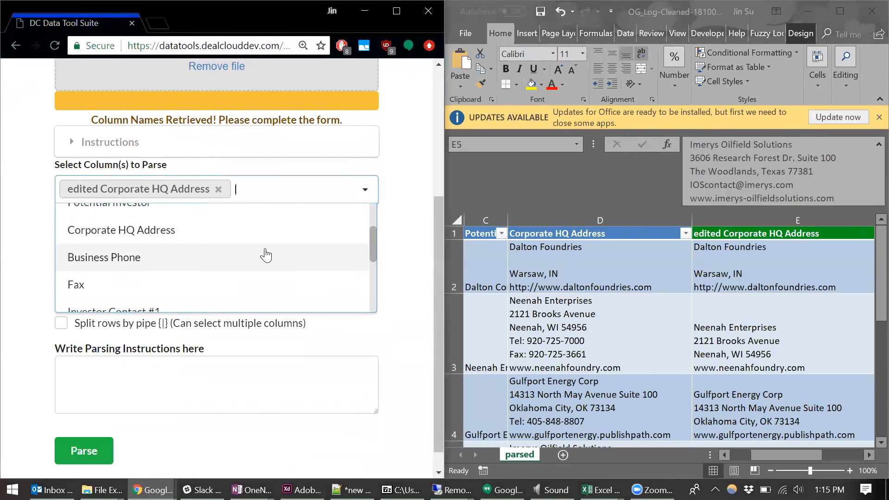
left_click(413, 220)
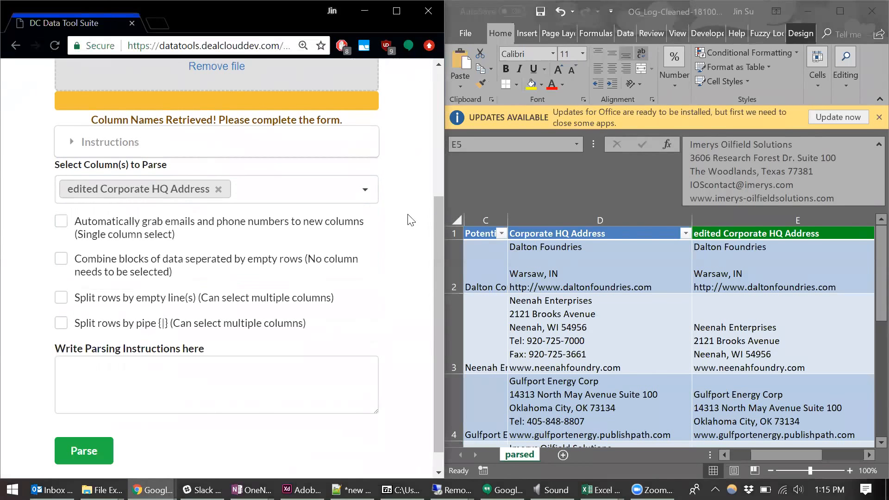
- Enter [Company] and [Street Address] as the first two lines of the parsing instructions
left_click(217, 384)
scroll(385, 268, "down", 1)
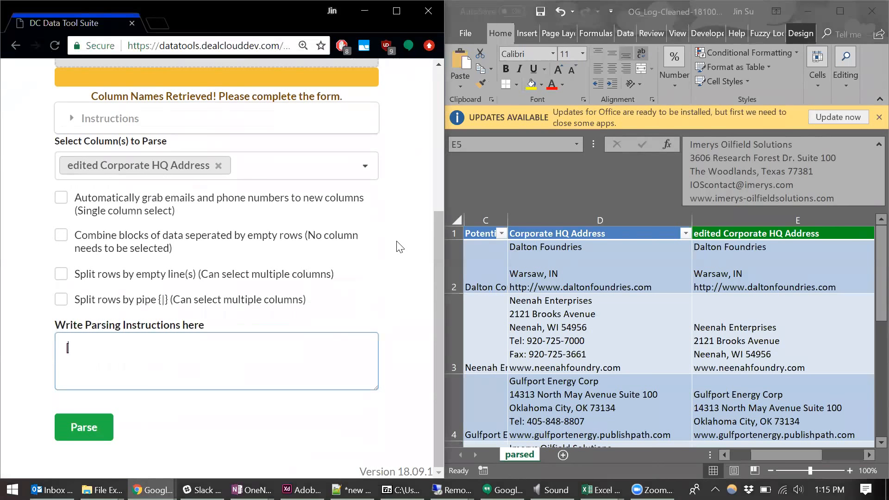
type("[Company]")
key("Return")
type("[Street")
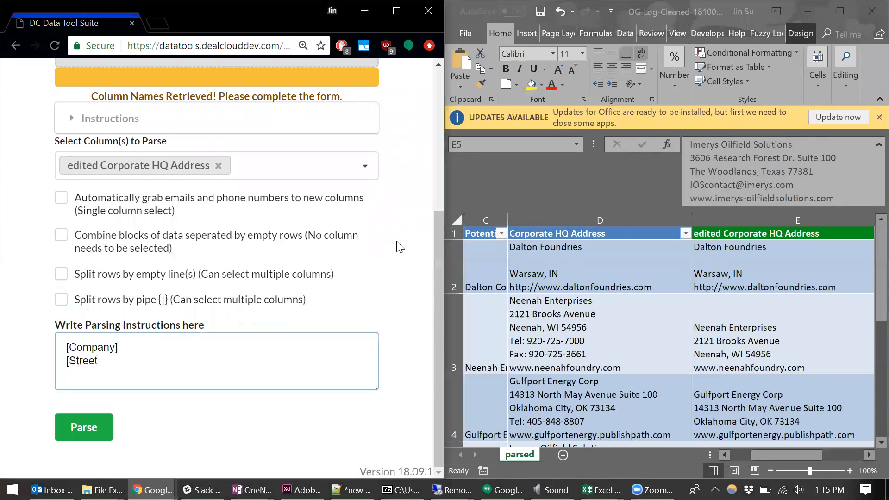
type(" Address]")
type(" [City],")
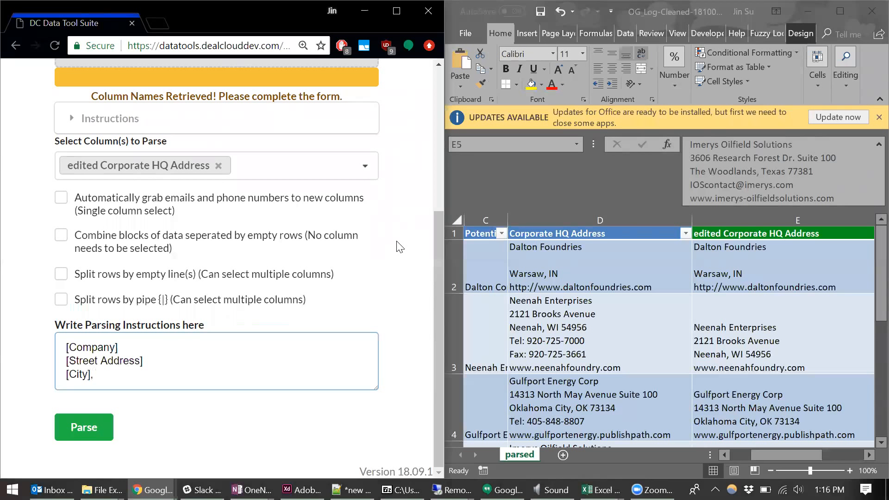
type(" [State] [Zip Code")
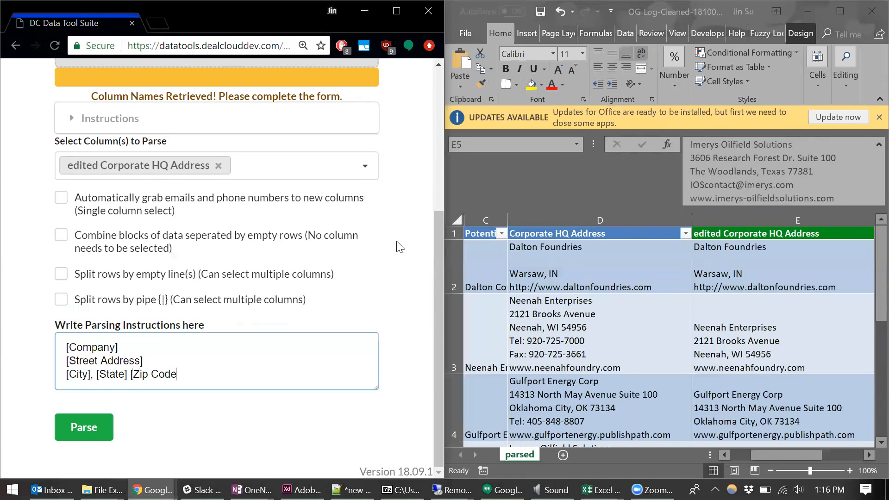
type("]")
- Complete the parsing instructions with the line "[City], [State] [Zip Code]" and a final line "[Website]"
key("Return")
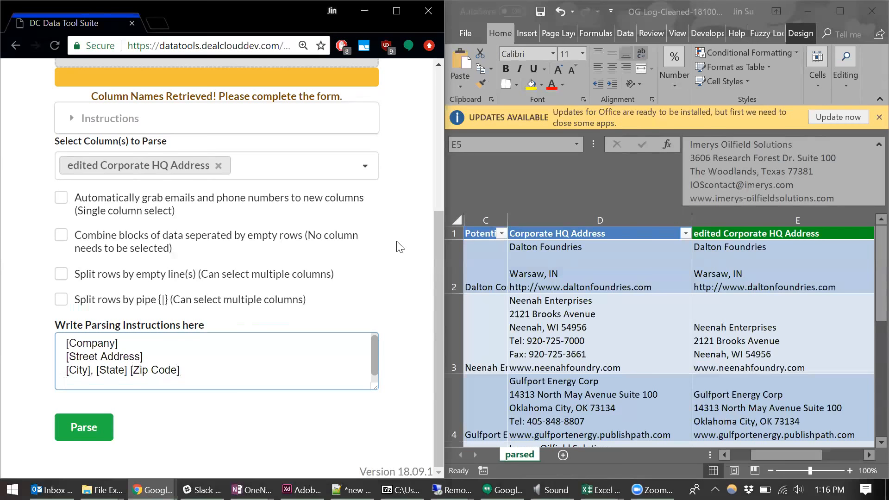
type("[Website]")
- Parse the uploaded file, then download the result and open it in Excel
left_click(77, 426)
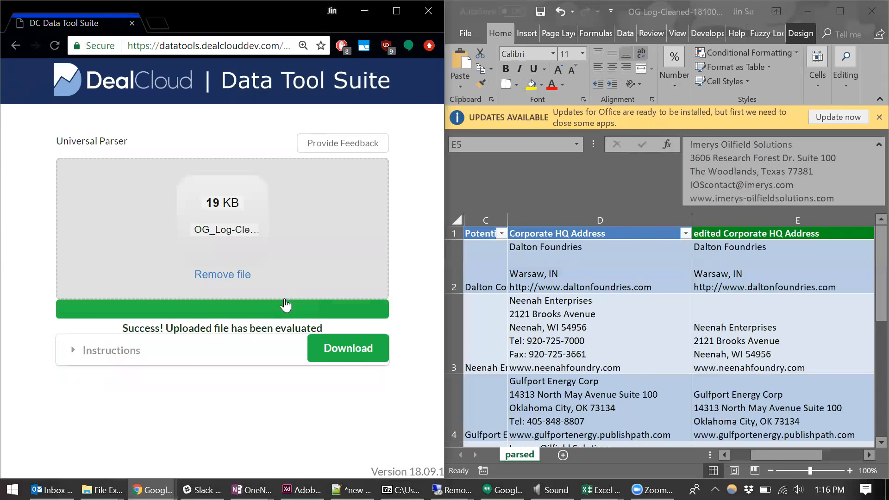
left_click(331, 357)
left_click(87, 461)
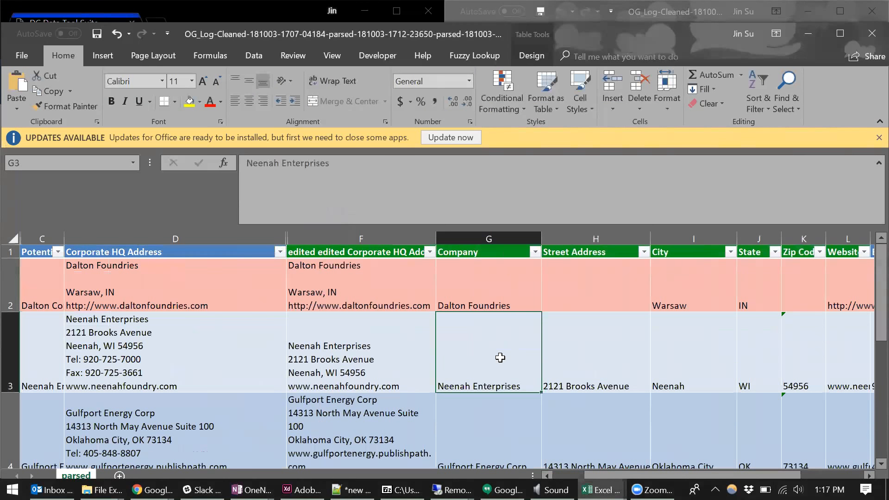
- Check the Neenah Enterprises row's parsed Company, Street Address, City, State, Zip Code and Website cells, followed by its Business Phone and Fax
key("Right")
key("Right")
key("Right")
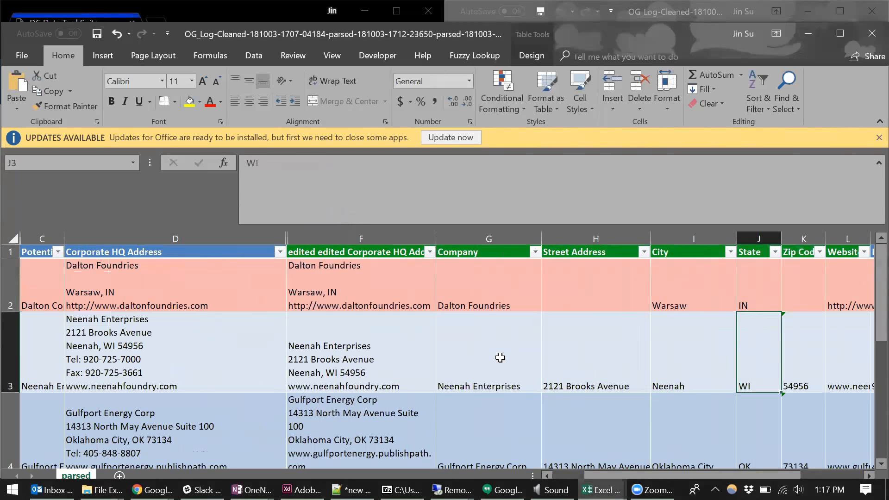
left_click(500, 357)
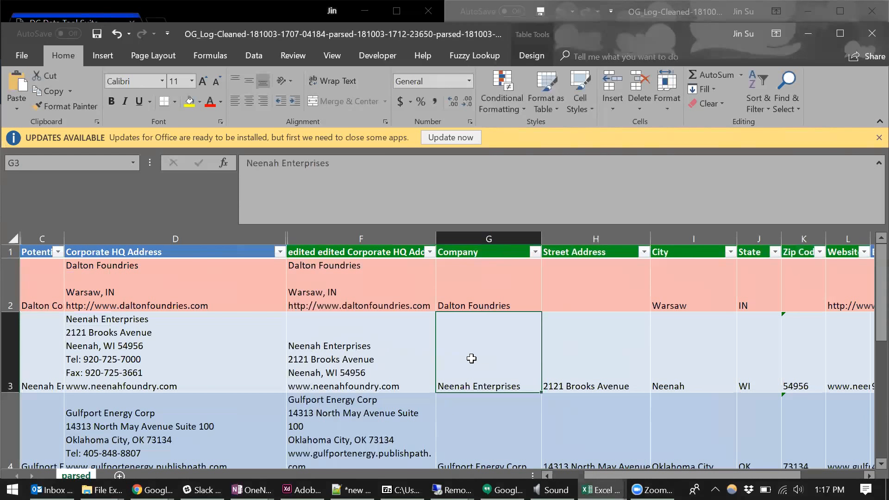
left_click(598, 361)
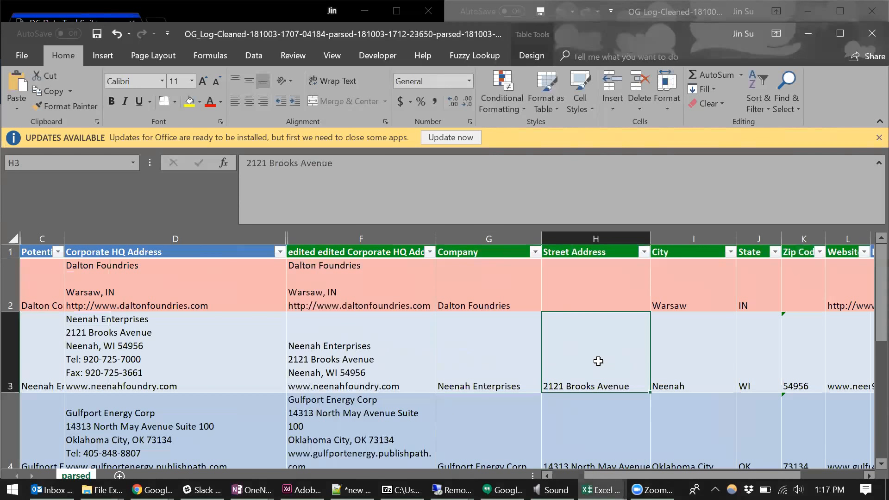
left_click(690, 354)
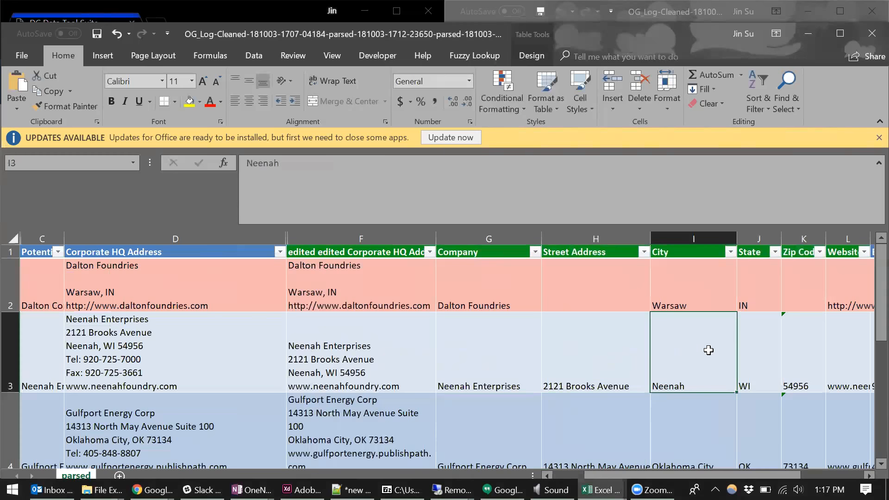
left_click(752, 356)
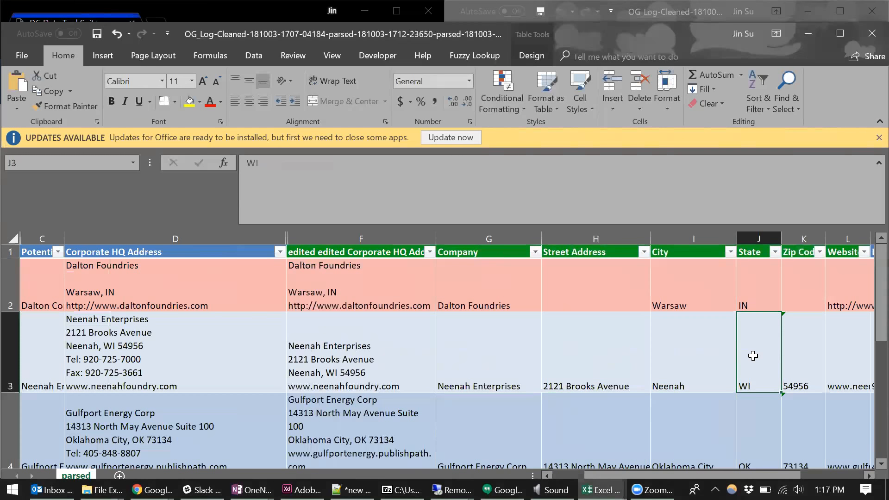
key("Tab")
key("Tab")
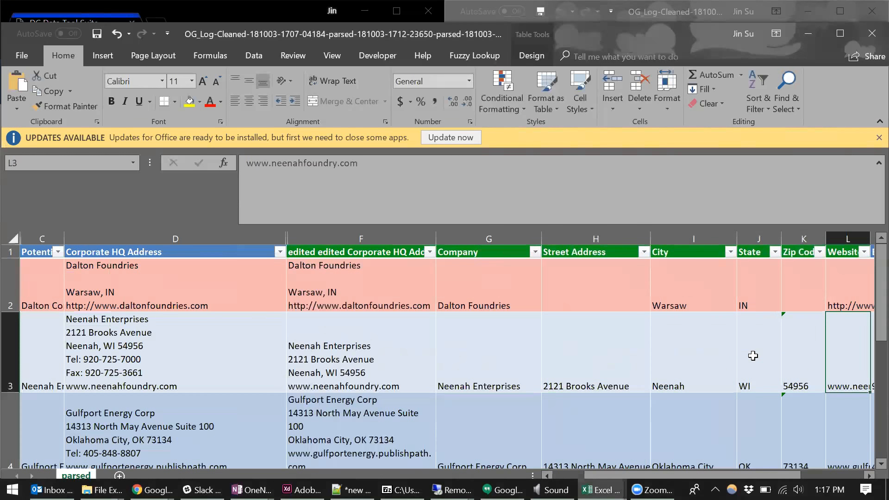
key("Tab")
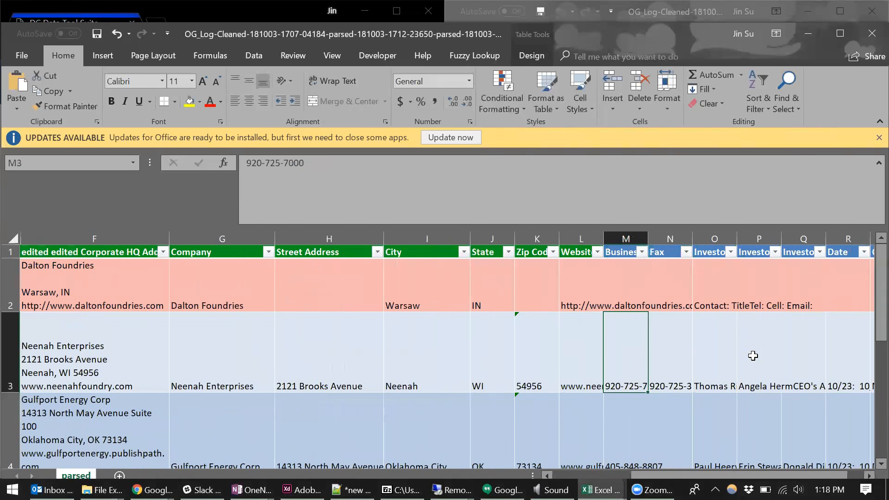
key("Tab")
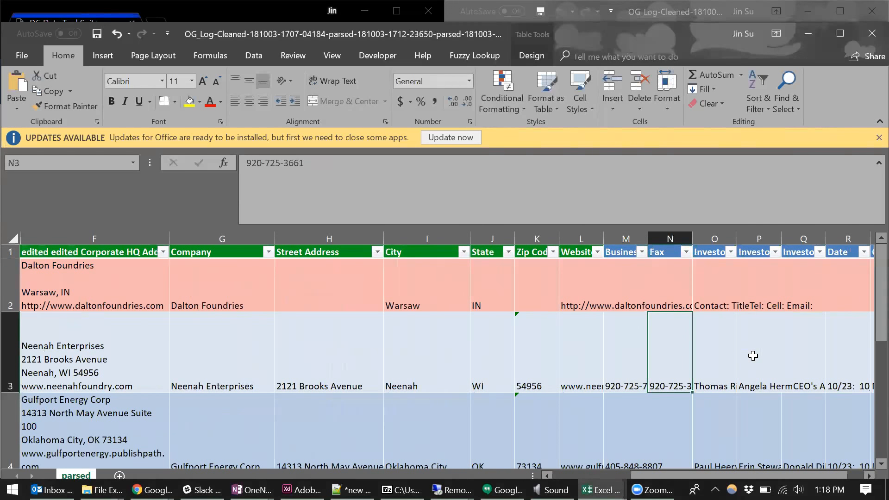
- Try removing the blank street line from Dalton Foundries' edited address in F2, and discard the edit
key("shift+Tab")
key("shift+Tab")
key("shift+Return")
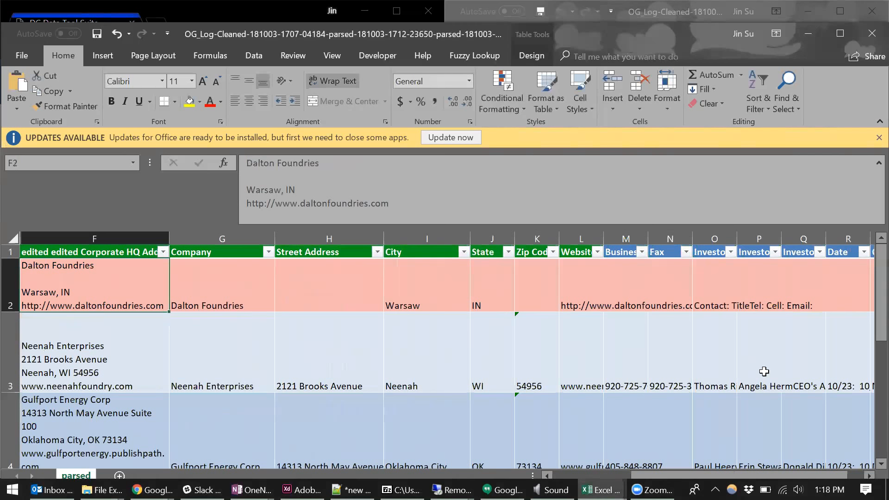
left_click_drag(829, 475, 748, 475)
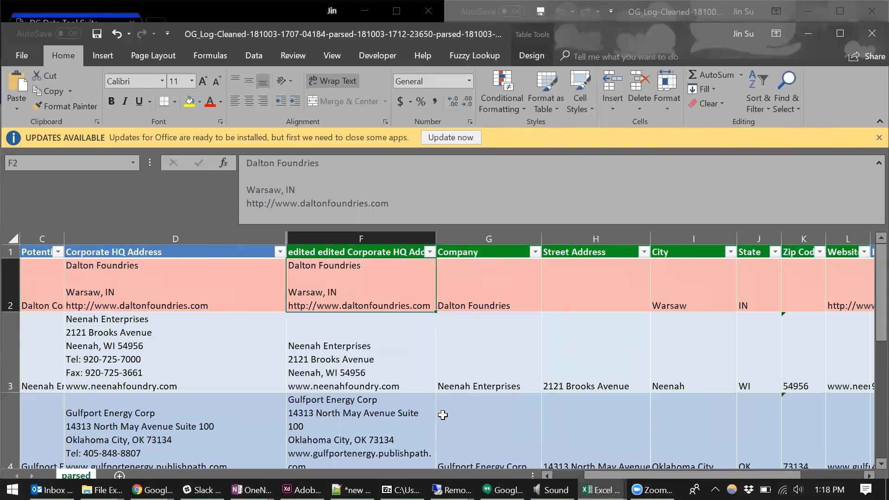
double_click(332, 279)
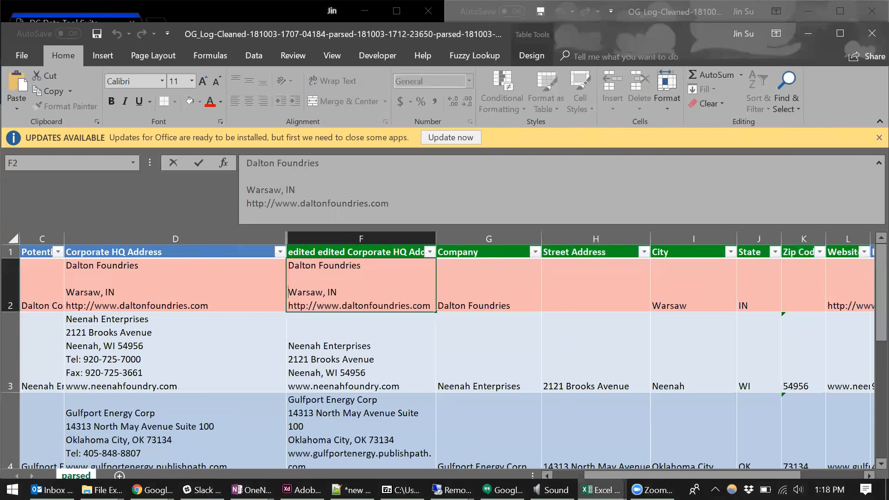
key("BackSpace")
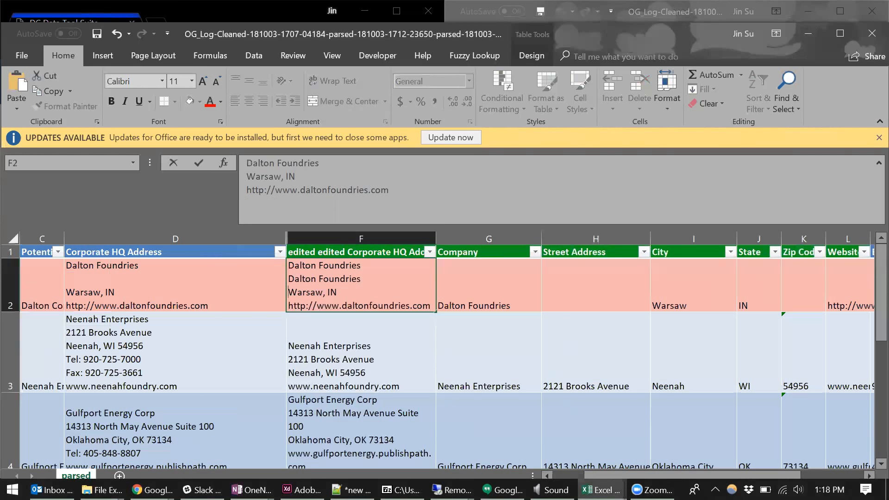
key("Escape")
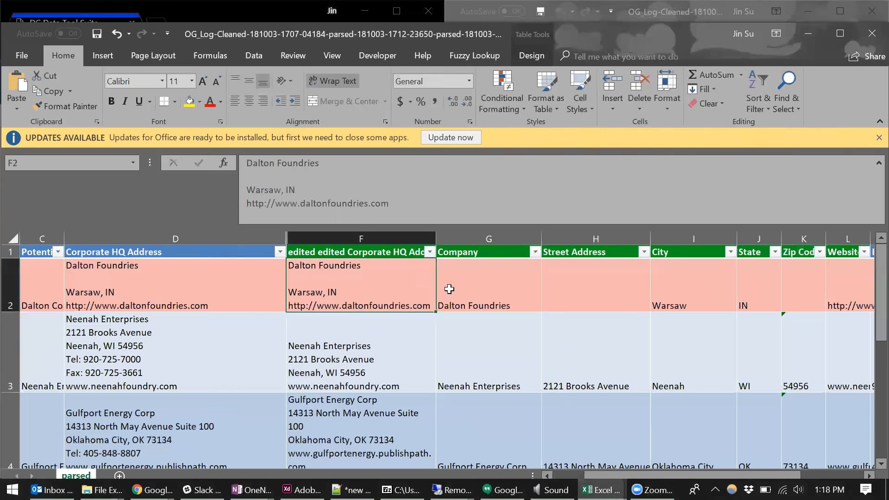
- Compare Dalton Foundries' Street Address cell with the blank line in its edited address
left_click(586, 297)
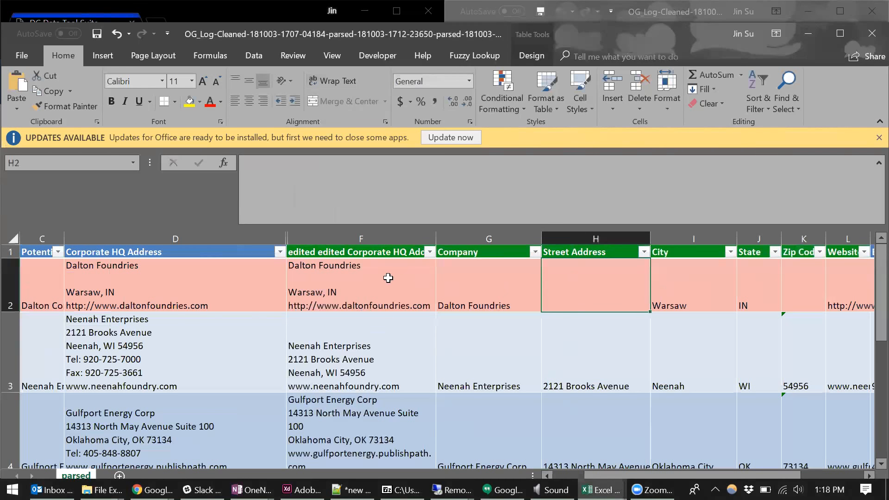
double_click(353, 279)
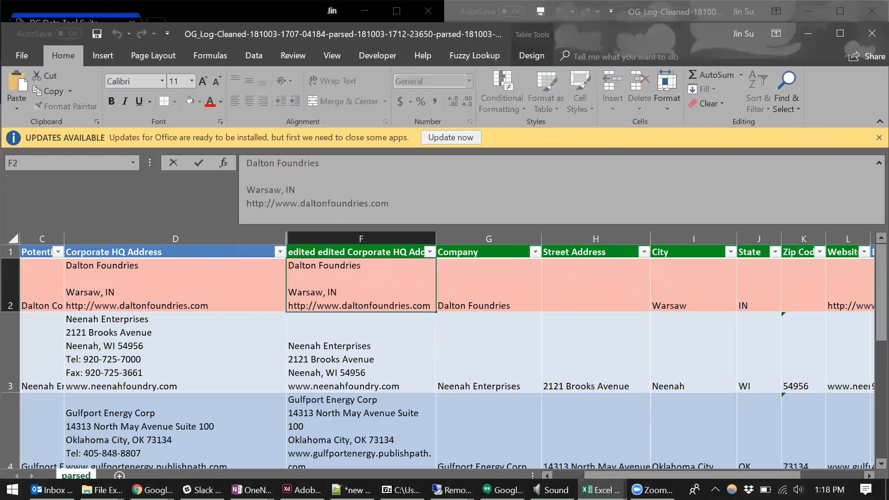
left_click(605, 299)
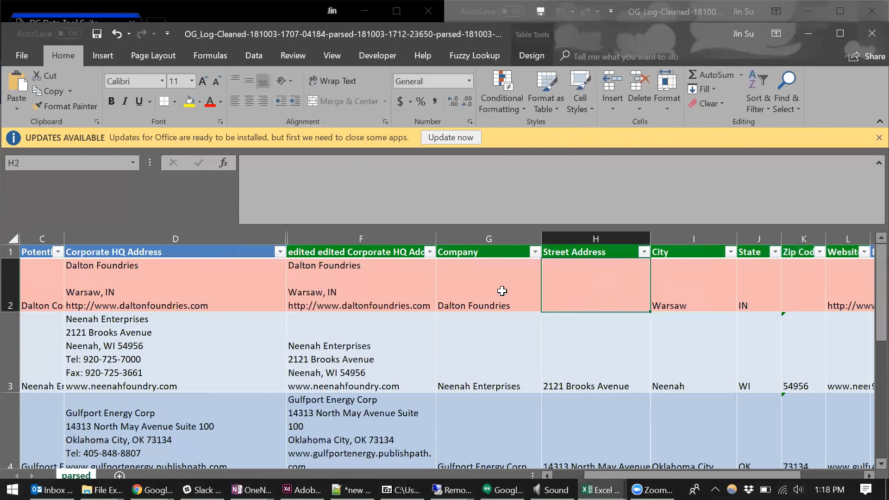
- Check the parsed Street Address cells for the records below Dalton Foundries, from Gulfport Energy Corp through Natural Resource Partners
scroll(601, 297, "down", 1)
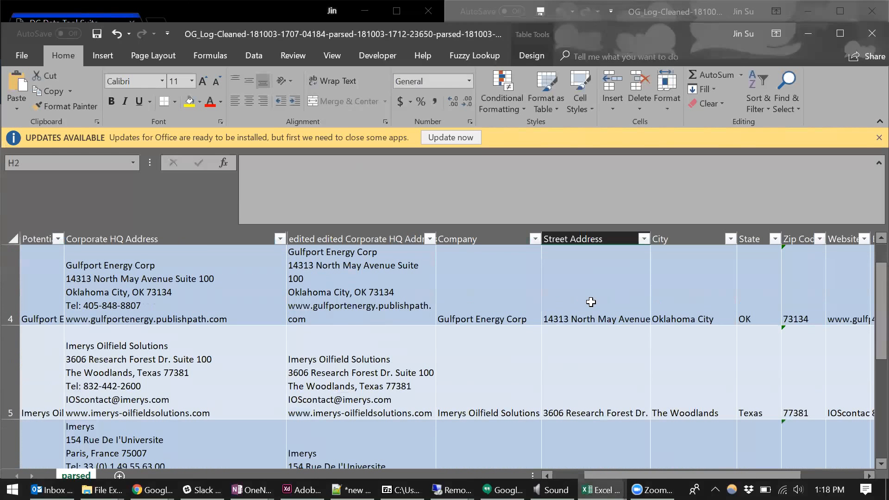
left_click(588, 375)
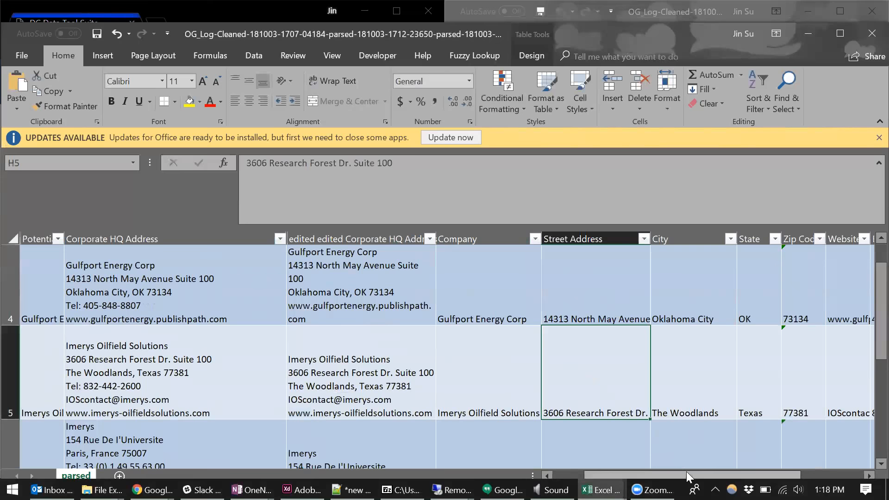
key("Down")
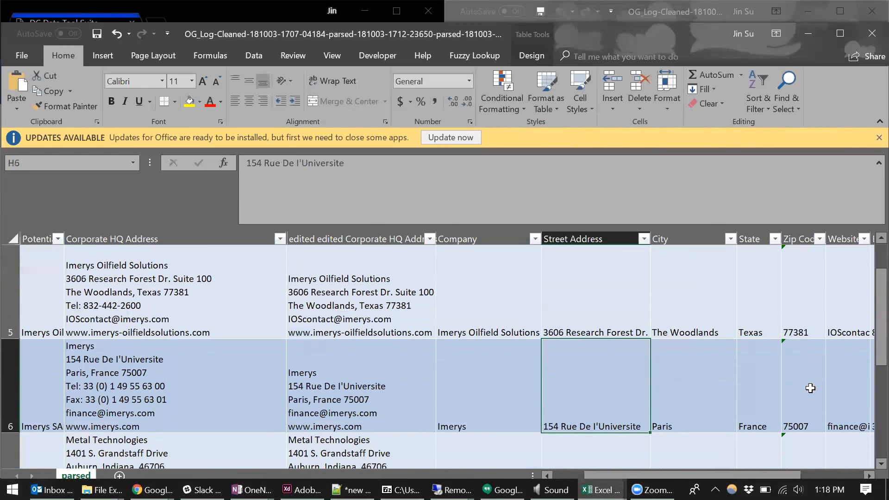
key("Down")
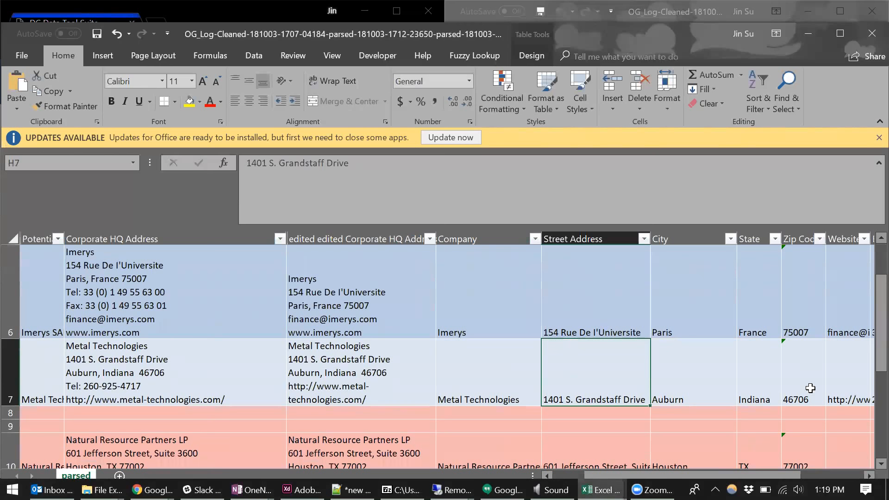
key("Down")
key("Down")
key("Down")
key("Down")
key("Down")
key("Down")
key("Down")
key("Up")
key("Up")
key("Up")
key("Up")
key("Up")
key("Up")
key("Up")
key("Up")
key("Up")
key("Up")
key("Up")
key("Up")
key("Up")
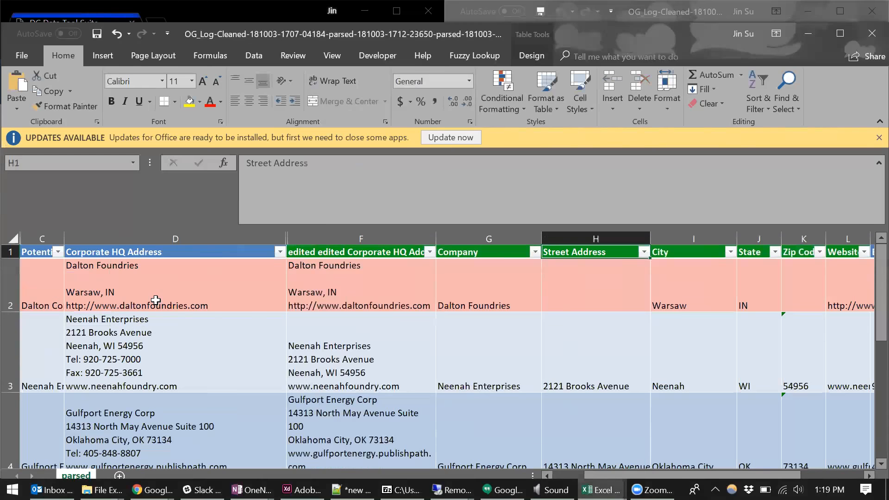
- Examine the full original Corporate HQ Address text of Neenah Enterprises in D3
left_click(164, 353)
double_click(177, 375)
left_click_drag(180, 386, 66, 319)
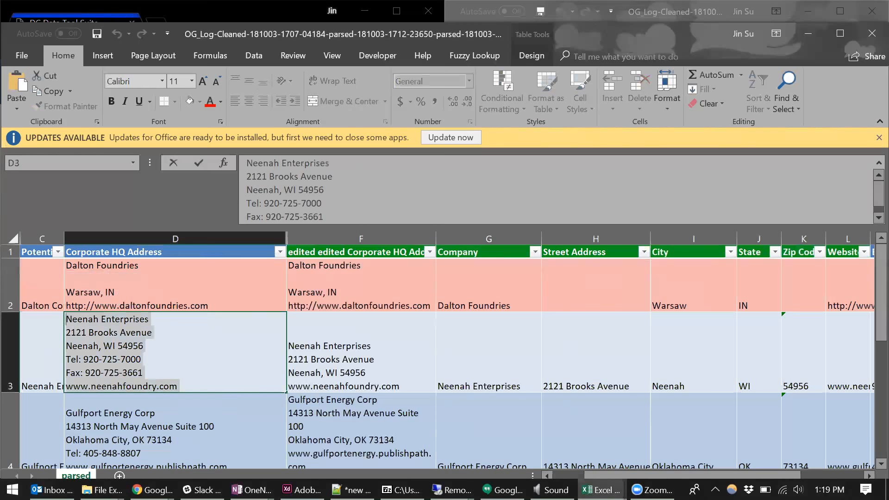
left_click(179, 386)
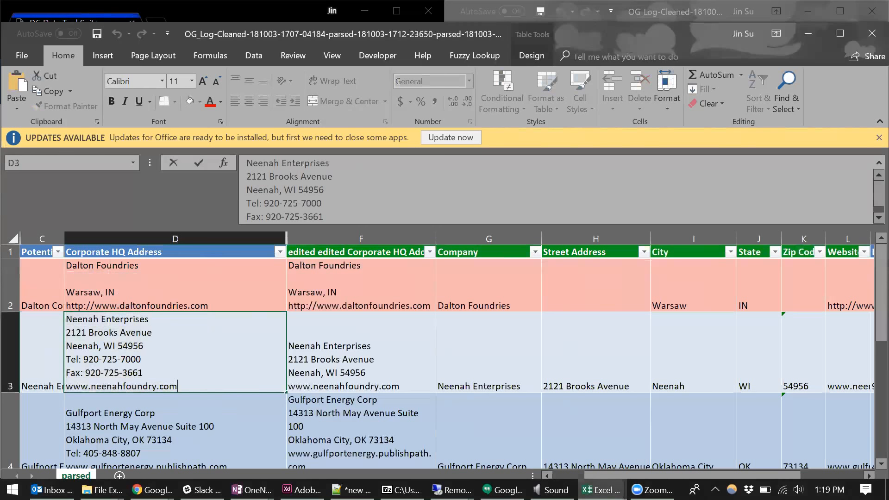
- Step through Neenah Enterprises' parsed cells in row 3, from Company to Business Phone and back
left_click(496, 351)
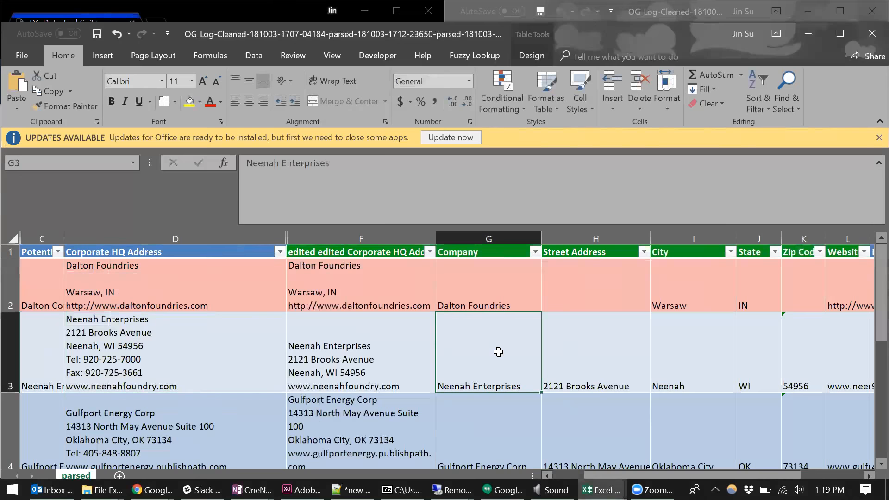
key("Right")
key("Right")
key("Right")
key("Right")
key("Right")
key("Right")
key("Right")
key("Right")
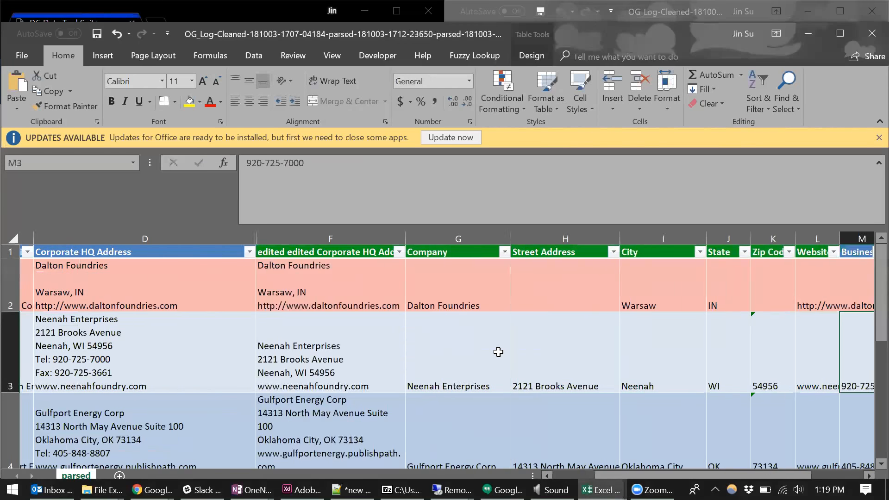
key("Left")
key("Left")
key("Left")
key("Left")
key("Left")
key("Left")
key("Left")
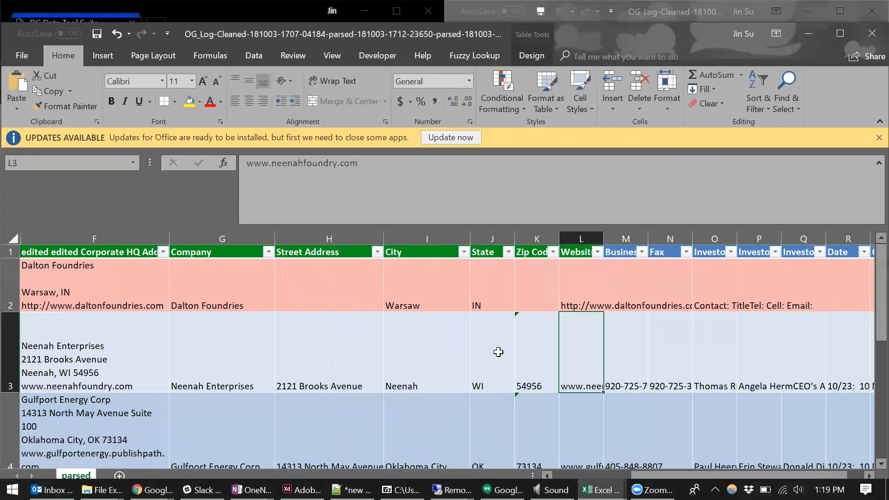
key("Left")
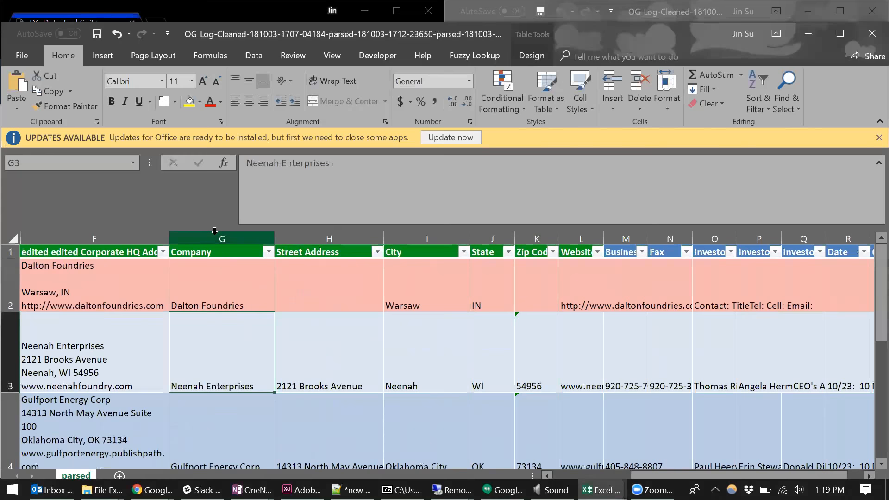
- Highlight the parsed columns from Company through Website, and extend the review to Business Phone and Fax
left_click_drag(210, 233, 572, 233)
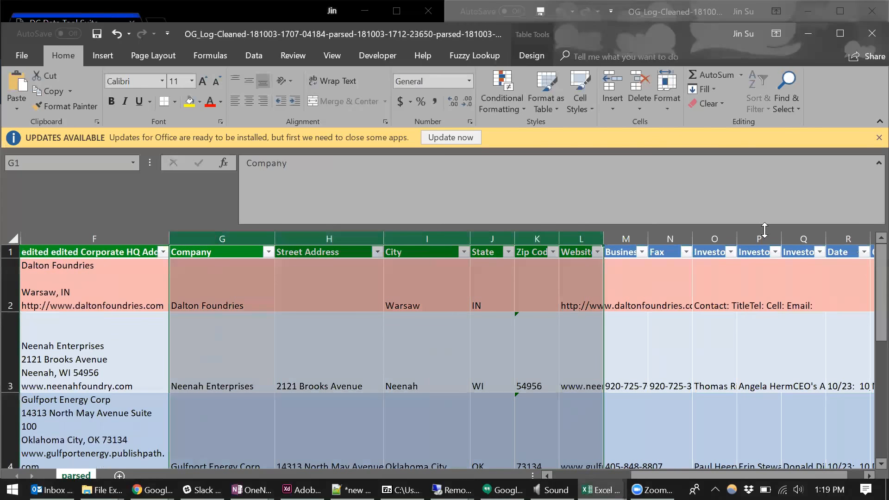
left_click_drag(670, 234, 236, 235)
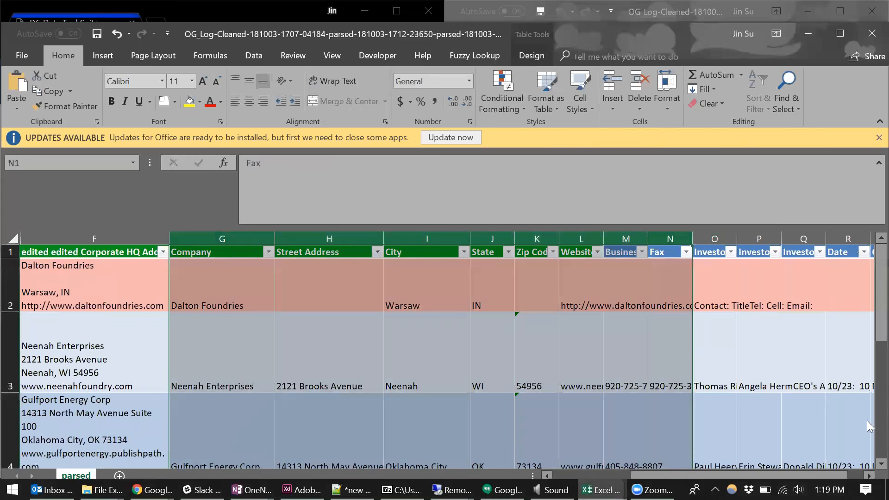
- Look inside Dalton Foundries' Investor Contact #1 cell without changing it, and widen that column to fit its text
left_click_drag(799, 475, 815, 475)
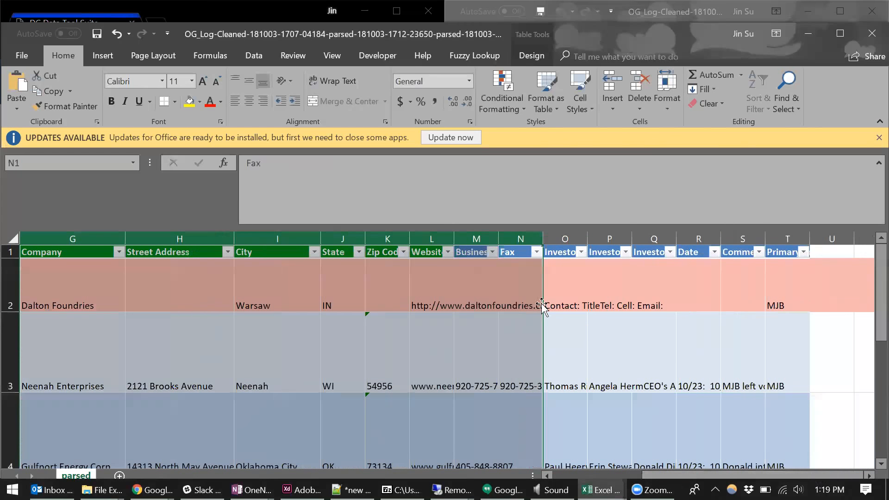
left_click(561, 281)
key("F2")
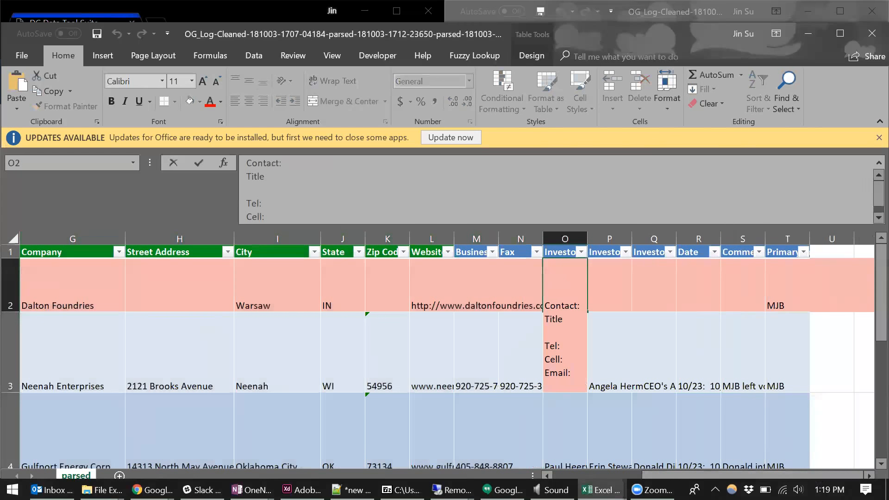
key("Escape")
left_click_drag(587, 239, 699, 239)
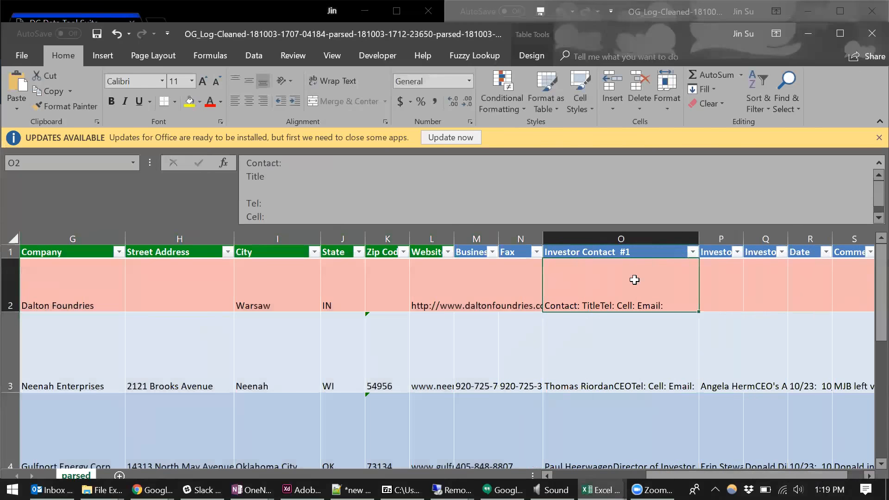
- Re-enter the Investor Contact #1 cells from row 2 through row 11 unchanged so their line breaks display
key("F2")
key("Return")
key("F2")
key("Return")
key("F2")
key("Return")
key("F2")
key("Return")
key("F2")
key("Return")
key("F2")
key("Return")
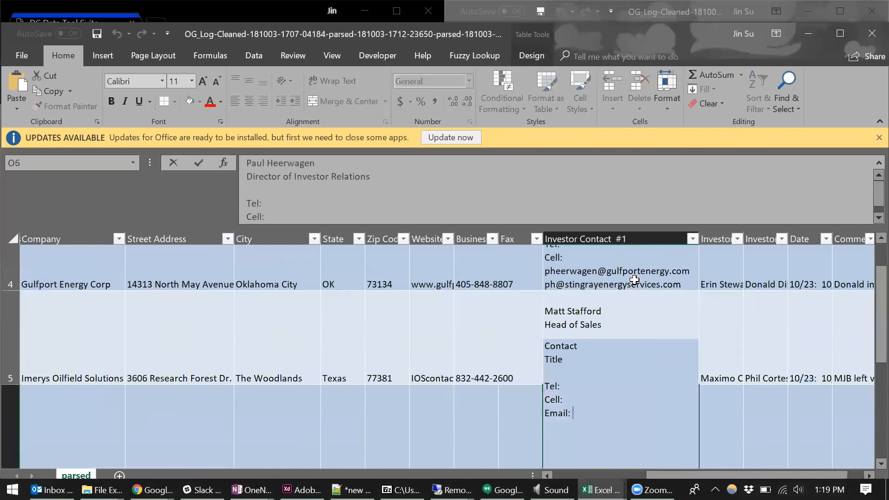
key("F2")
key("Return")
key("F2")
key("Return")
key("F2")
key("Return")
key("F2")
key("Return")
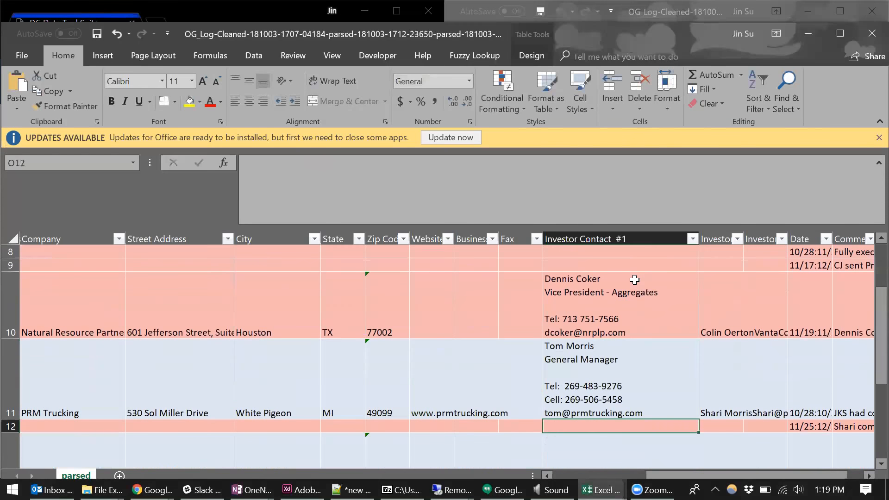
- Review the multi-line Investor Contact #1 entries from Dalton Foundries through Imerys Oilfield Solutions
scroll(664, 340, "up", 2)
left_click(605, 266)
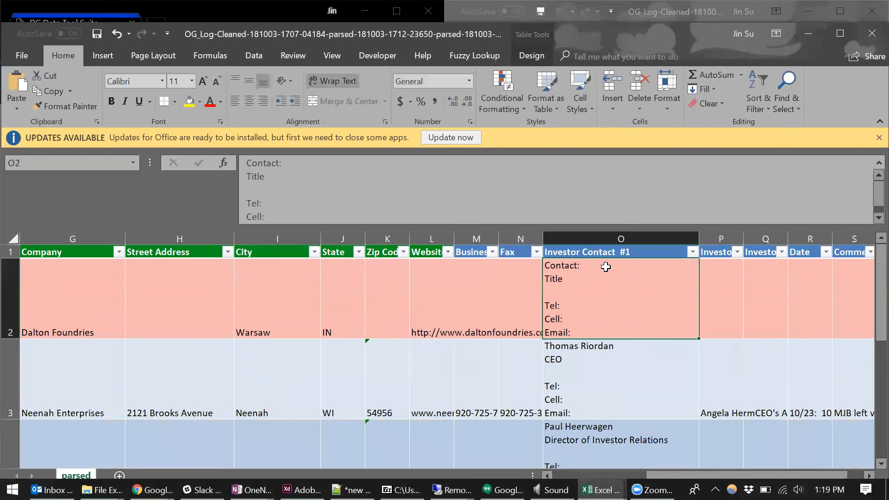
left_click(628, 375)
scroll(625, 371, "down", 2)
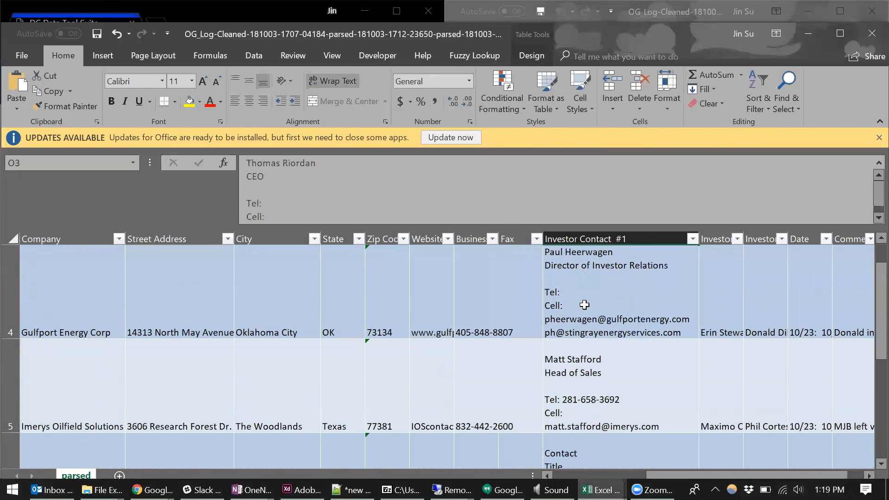
scroll(675, 331, "up", 3)
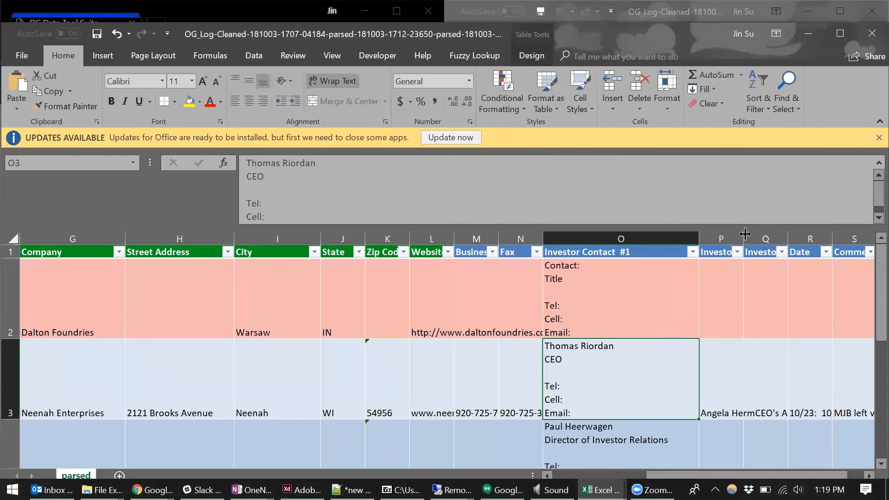
- Widen the Investor Contact #2 column and re-enter its cells from row 2 through row 12 unchanged to display their line breaks
left_click_drag(868, 234, 866, 234)
left_click(768, 301)
key("F2")
key("Return")
key("Return")
key("Return")
key("Return")
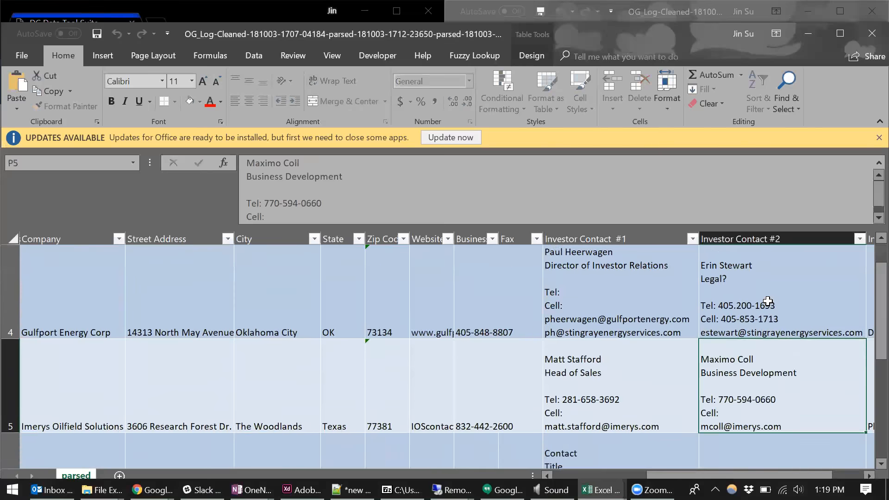
key("Return")
key("Return")
key("Return")
key("Return")
key("Return")
key("Return")
key("Return")
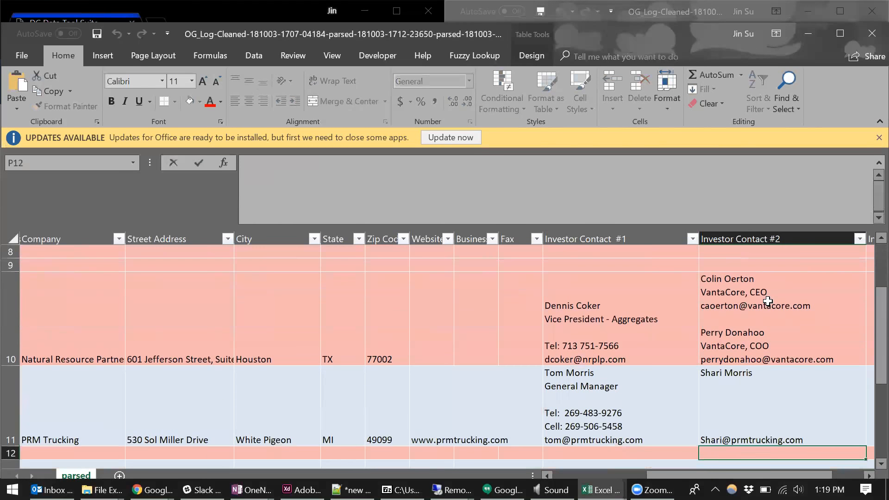
- Compare the structure of the Investor Contact #1 and #2 columns with Dalton Foundries' address and its parsed cells
scroll(768, 301, "up", 4)
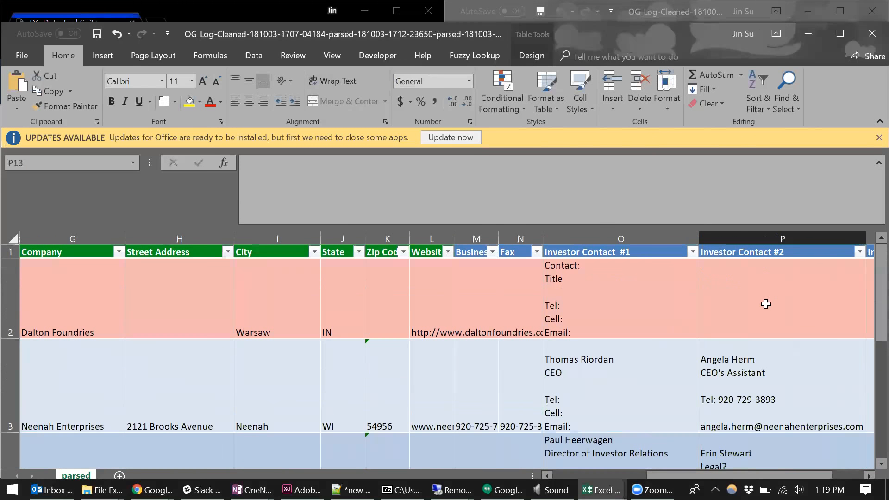
left_click(733, 390)
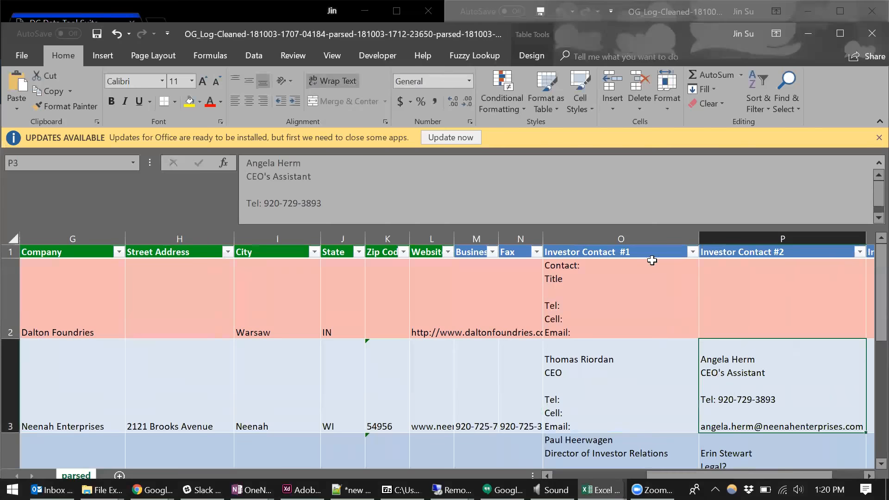
left_click(623, 236)
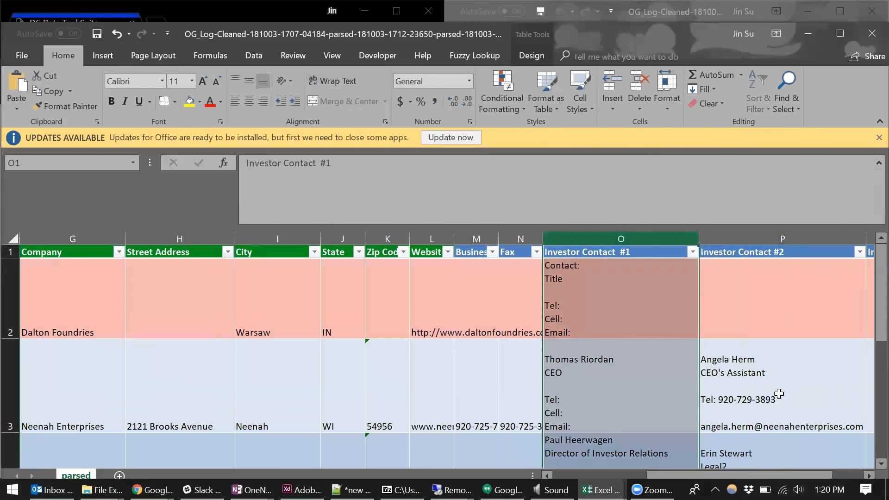
left_click_drag(777, 471, 716, 472)
mouse_move(140, 293)
left_mouse_down()
mouse_move(435, 318)
mouse_move(803, 312)
left_mouse_up()
left_click_drag(714, 472, 808, 473)
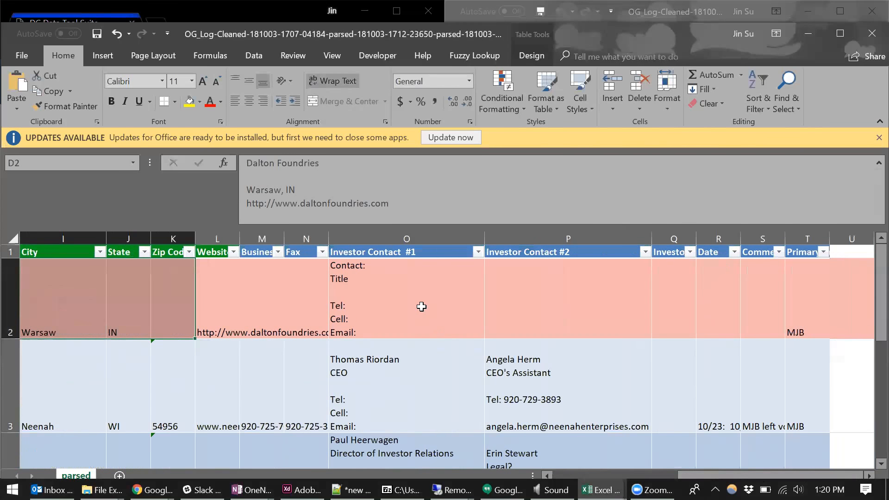
left_click(409, 238)
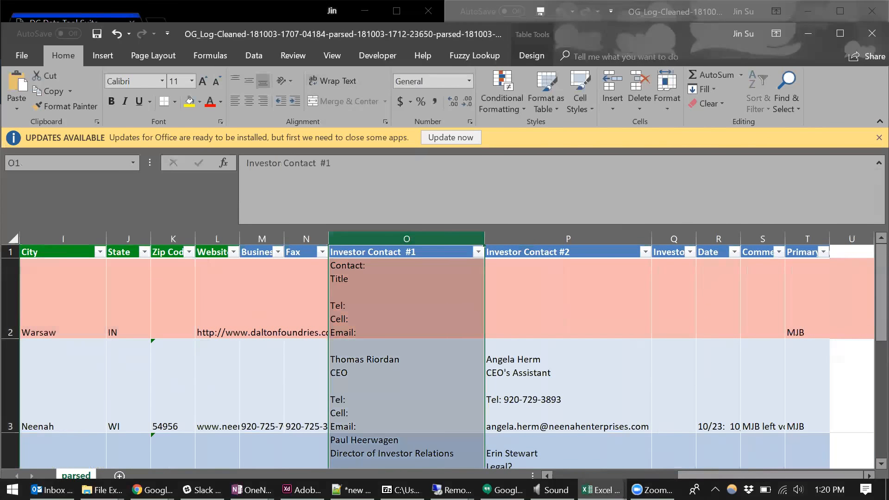